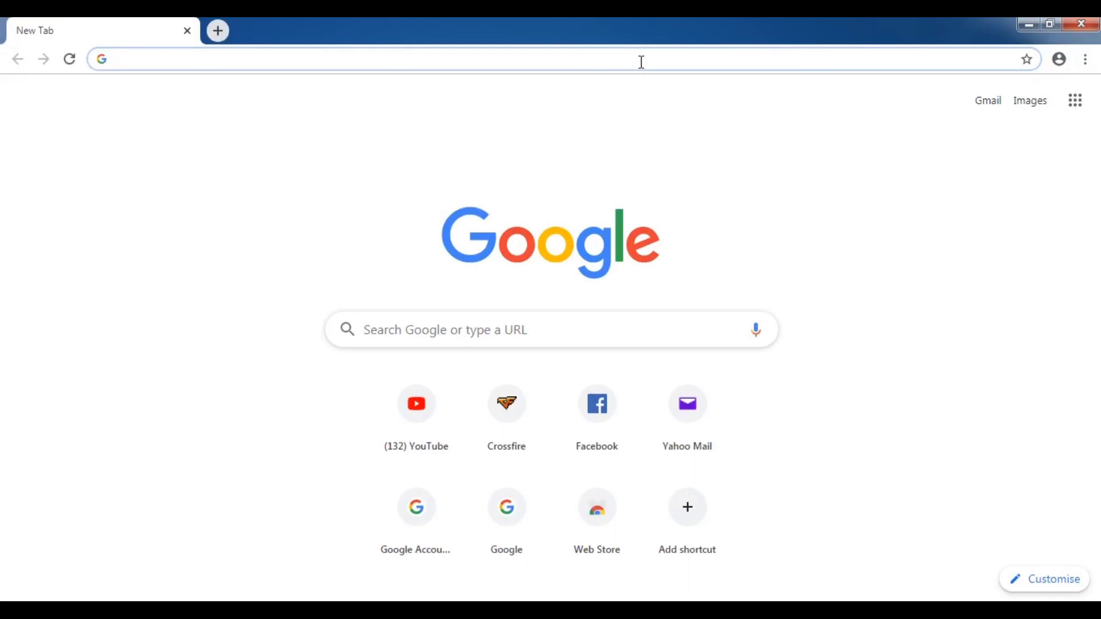
Run a Google search for 'winrar download' from the address bar
type("winrar down")
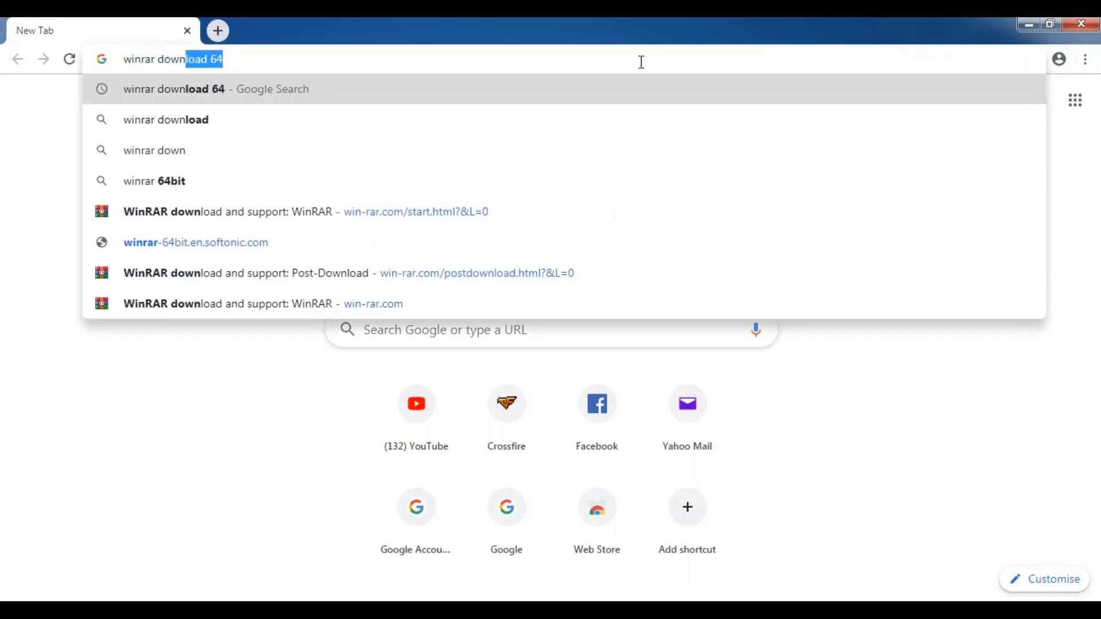
type("load")
key("BackSpace")
key("Return")
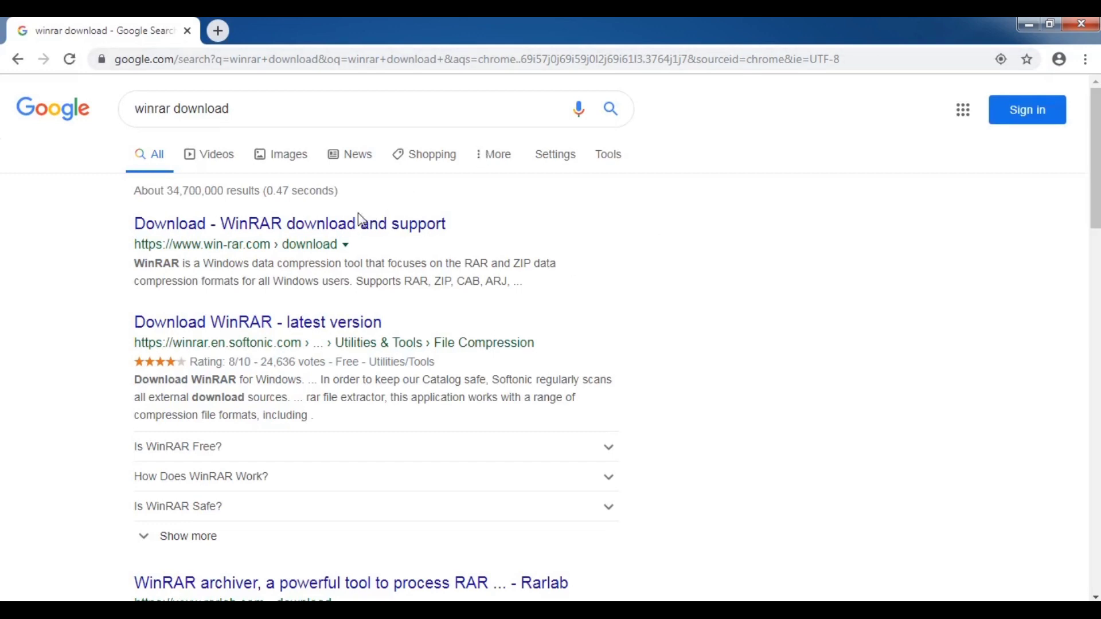
Download the 64-bit WinRAR 5.71 installer from win-rar.com and run winrar-x64-571.exe
left_click(315, 229)
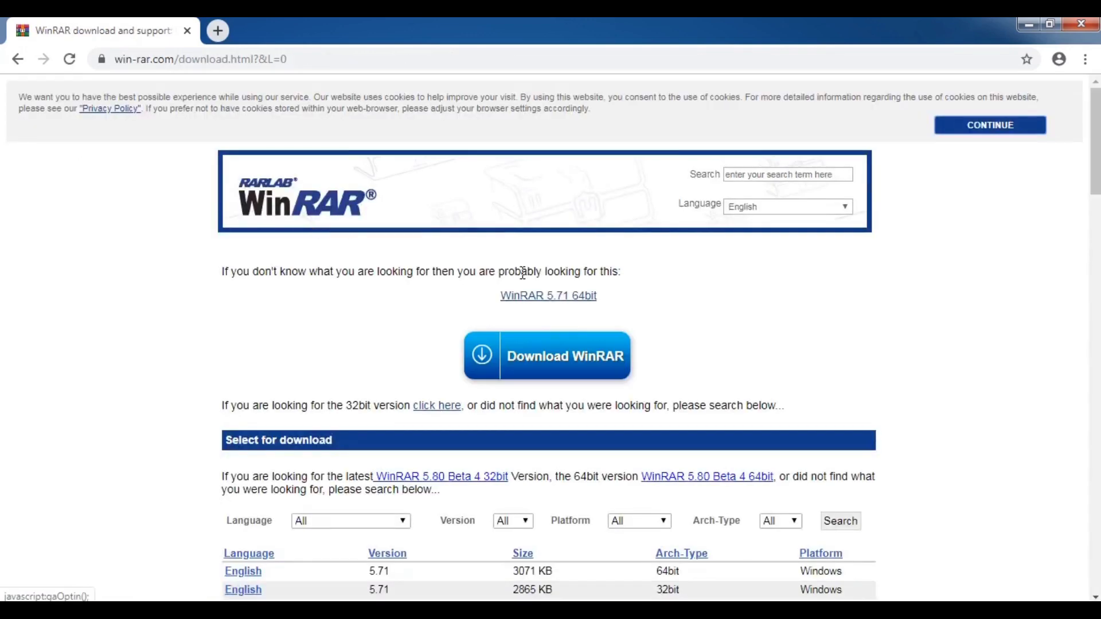
left_click(575, 361)
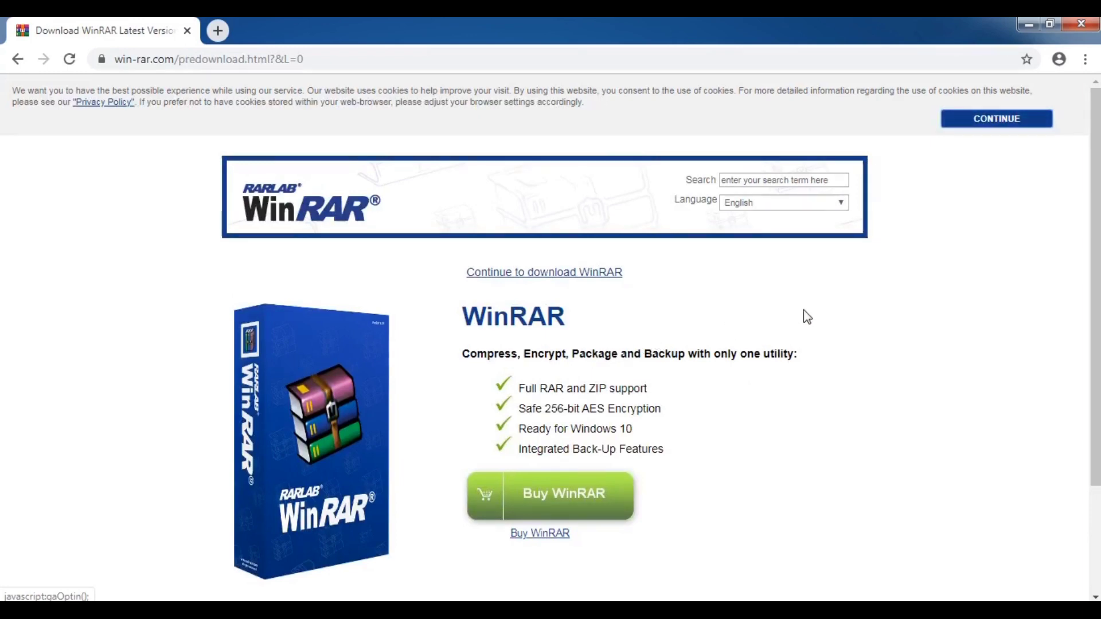
scroll(803, 310, "down", 3)
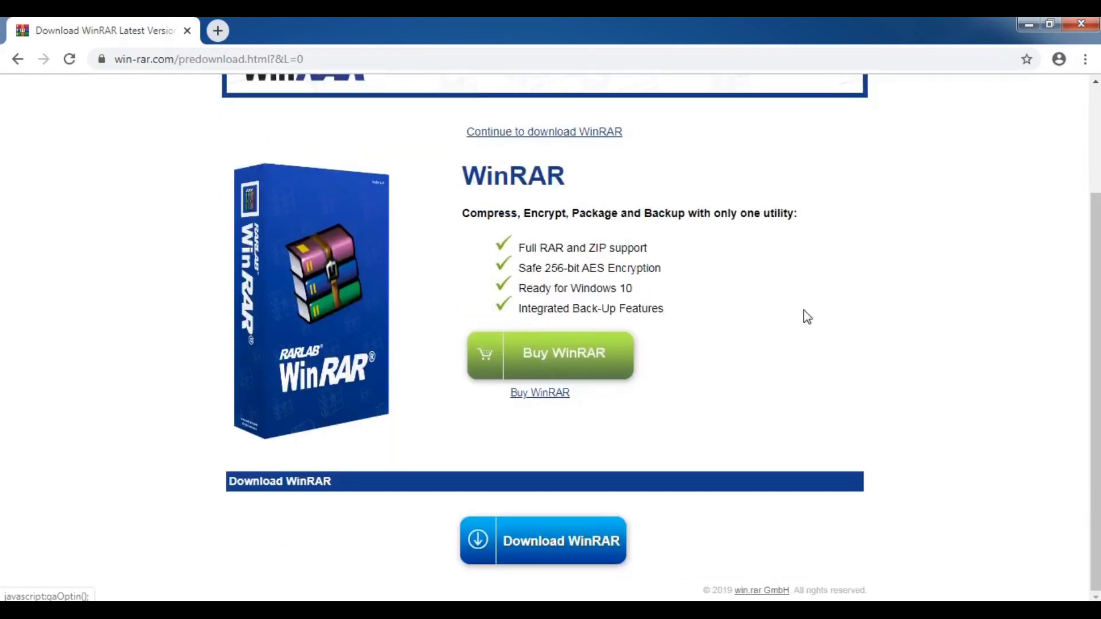
left_click(574, 543)
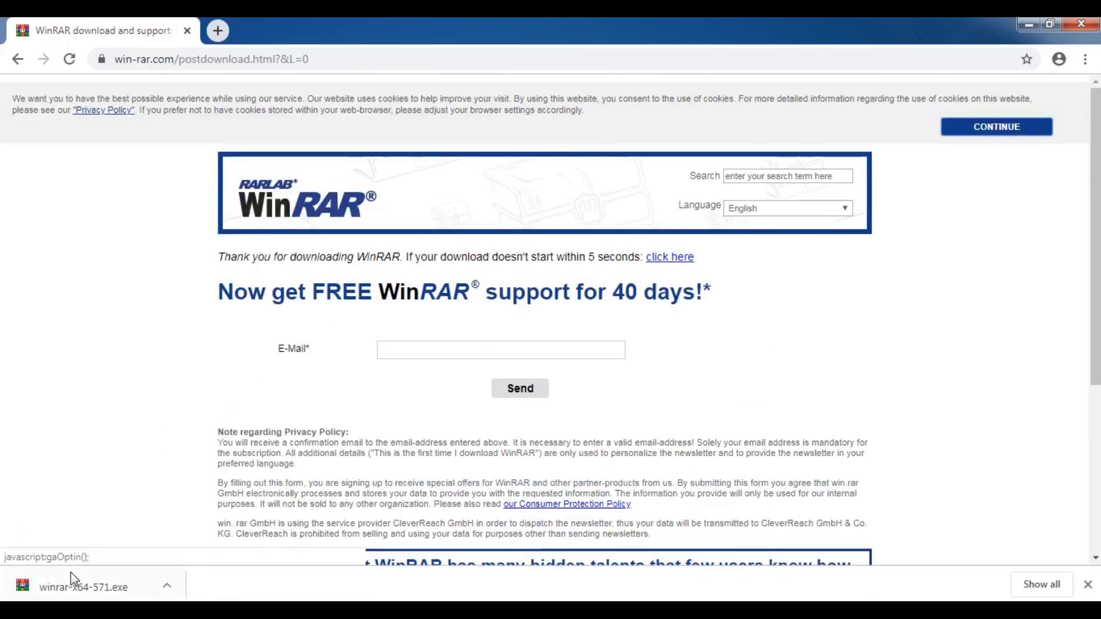
left_click(57, 594)
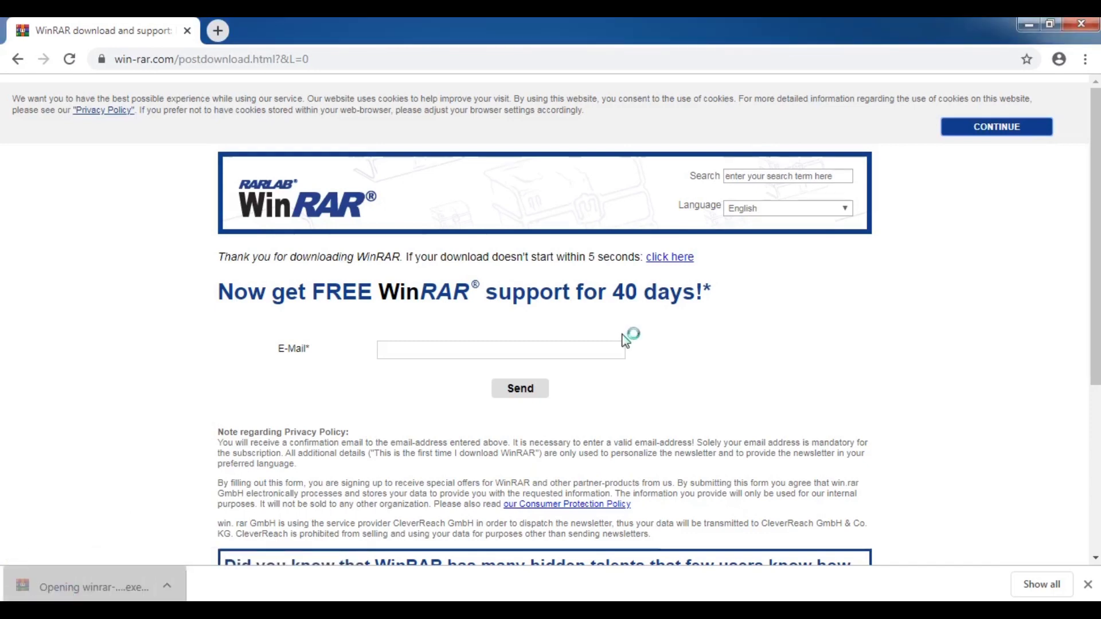
Install WinRAR to C:\Program Files\WinRAR, keeping default associations and integration options
left_click(519, 479)
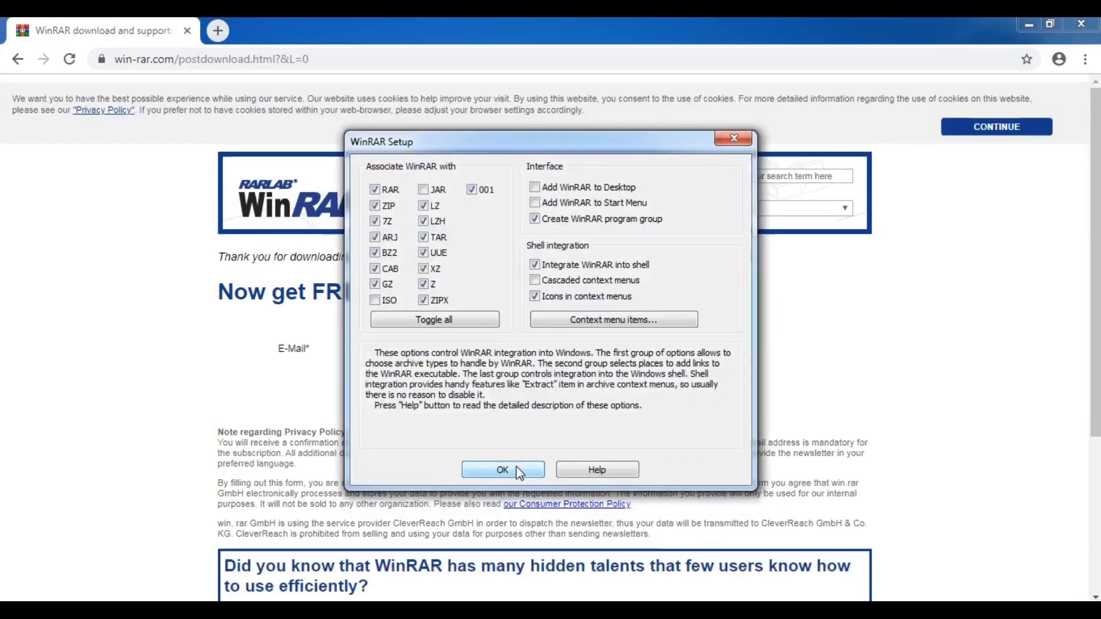
left_click(517, 469)
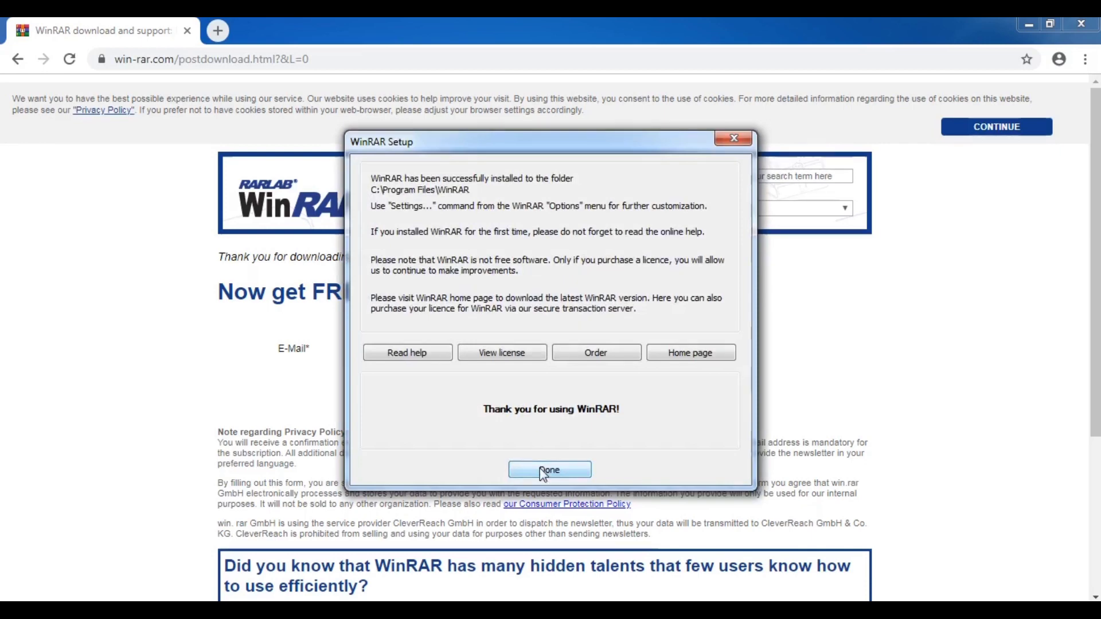
left_click(539, 468)
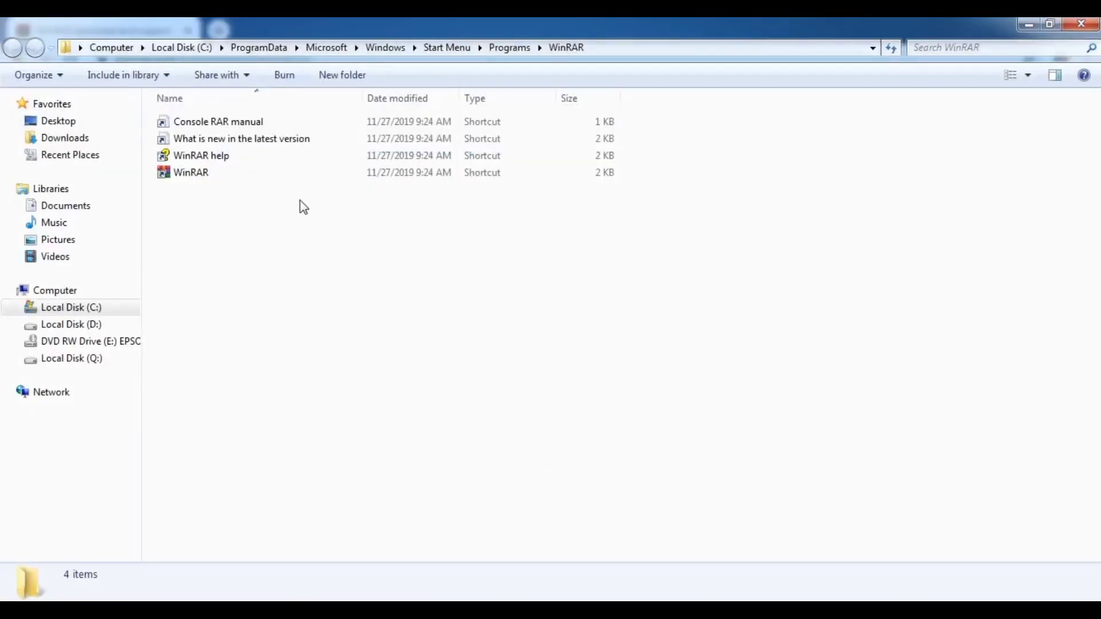
Launch WinRAR from its Start Menu shortcut, dismiss the first-use notice, and close it
left_click(211, 174)
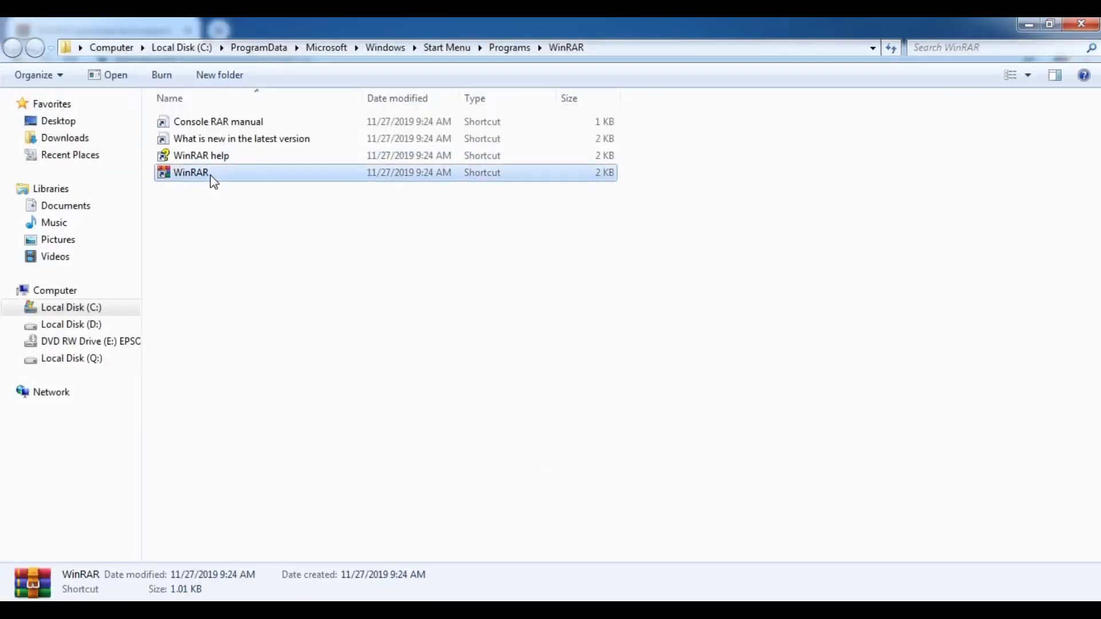
double_click(214, 182)
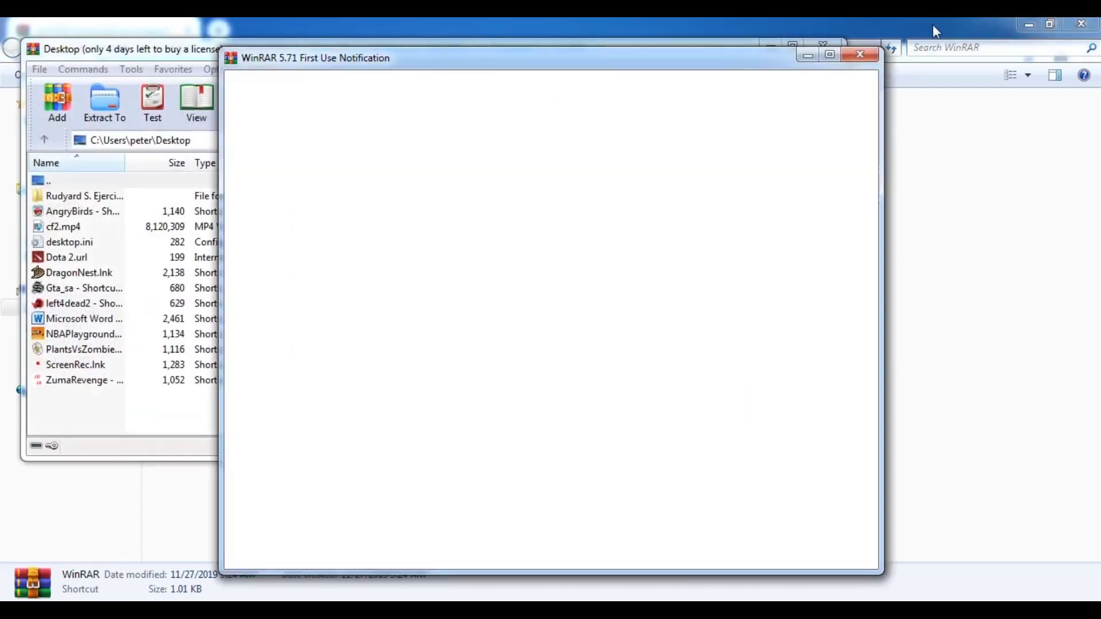
left_click(861, 54)
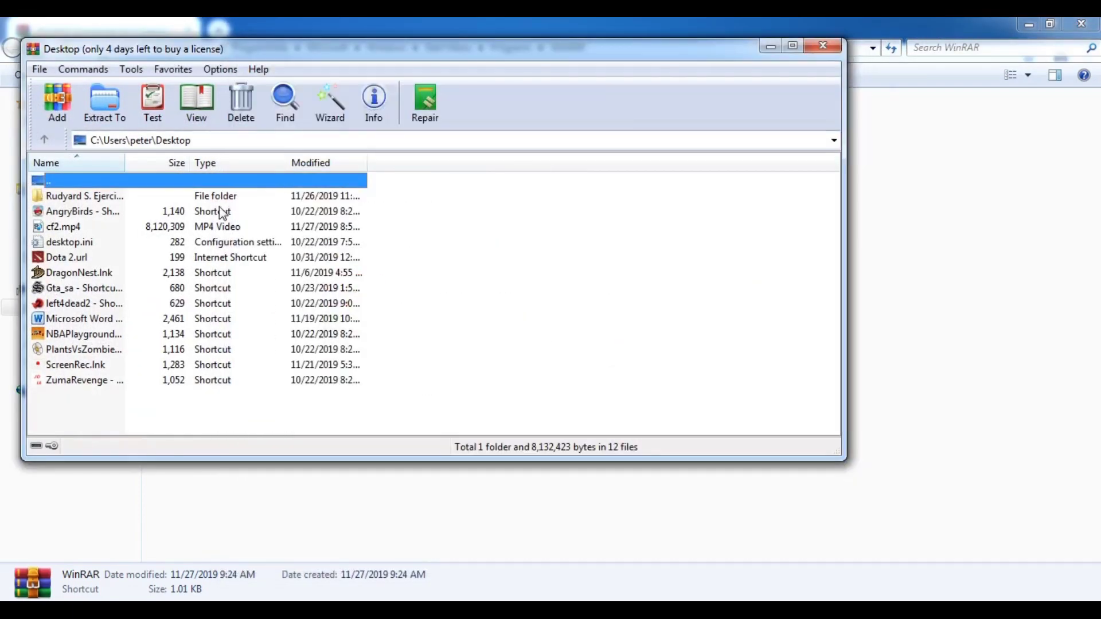
left_click(823, 46)
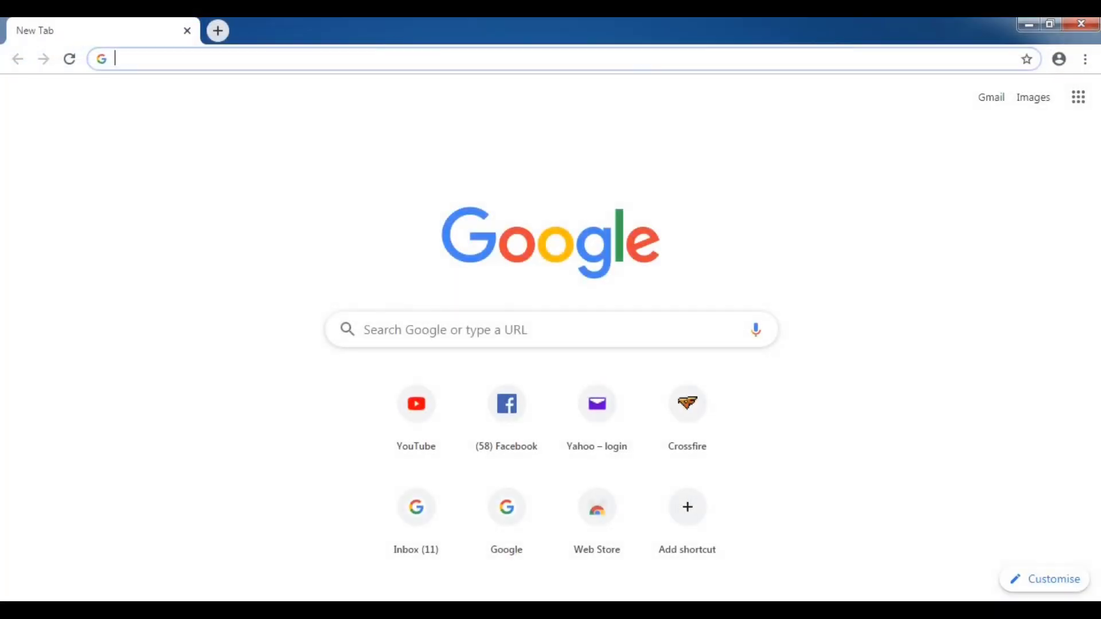
Load crossfire.ph and go to its DOWNLOAD page's client download section
type("crossfire.ph")
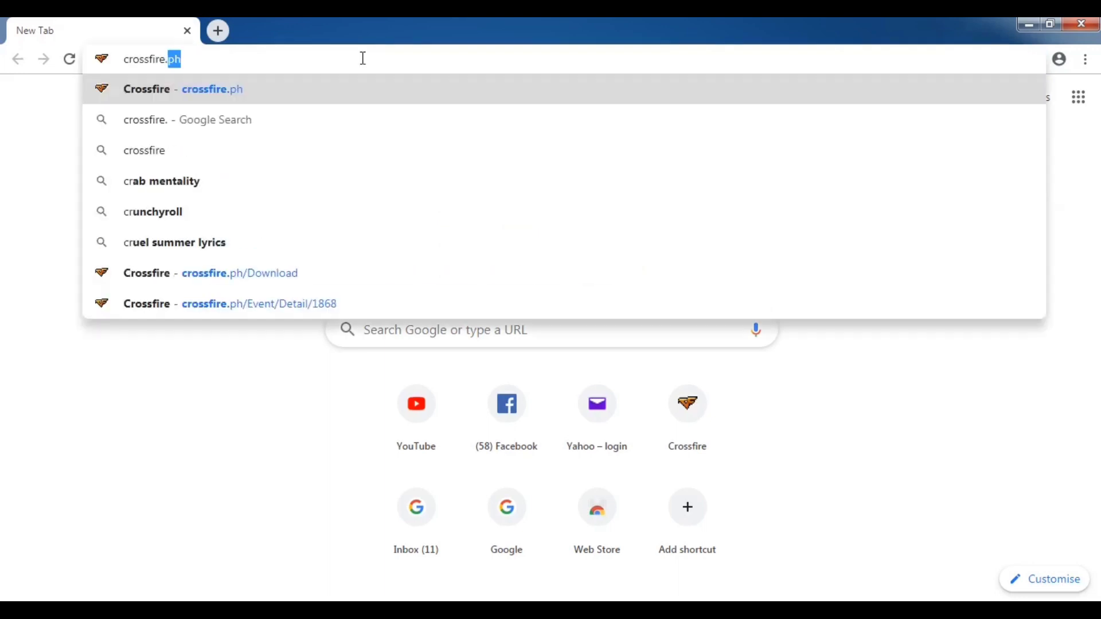
key("Return")
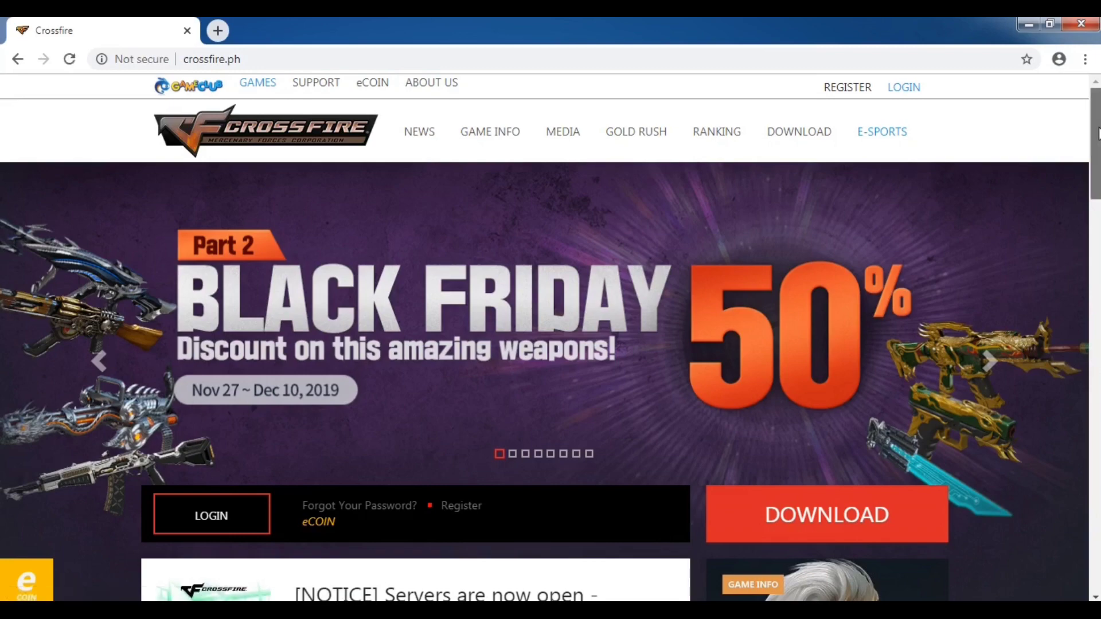
left_click_drag(1098, 133, 1097, 214)
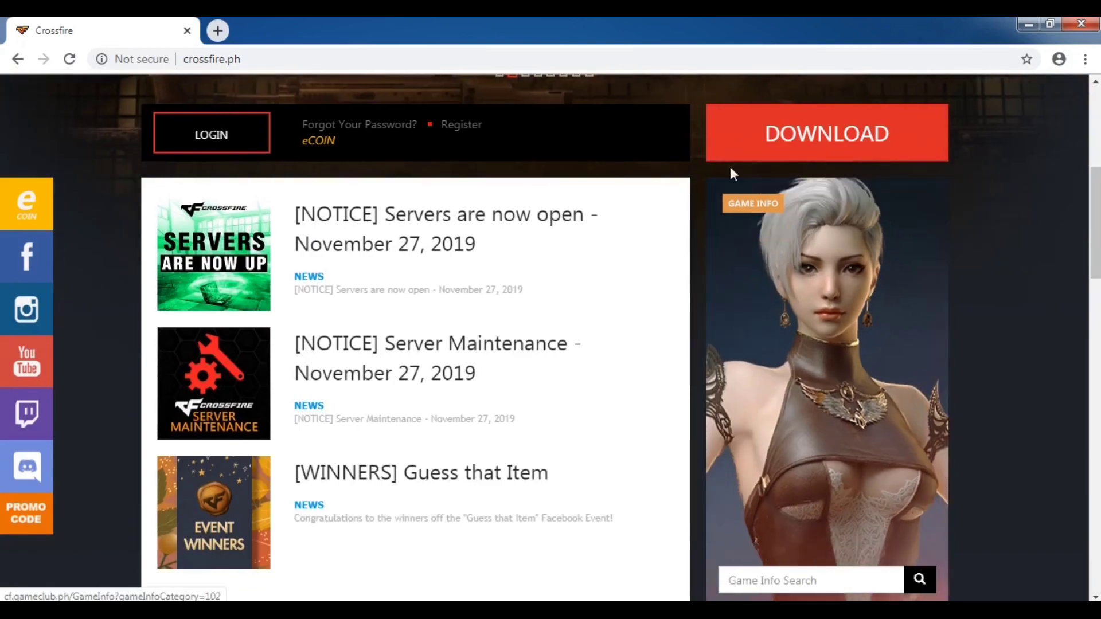
left_click(803, 139)
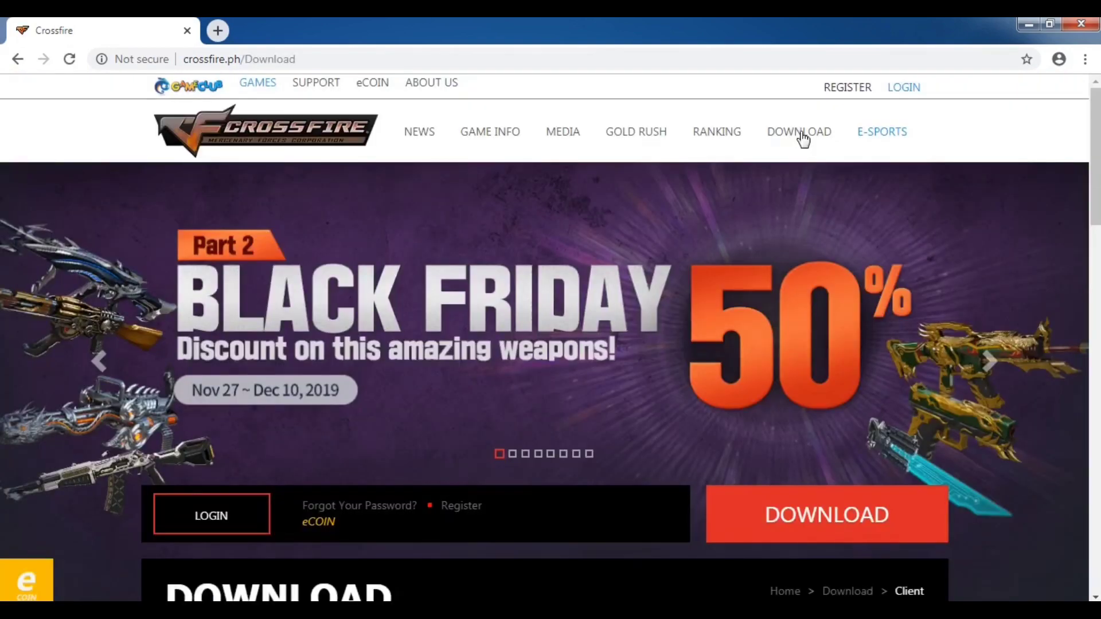
left_click_drag(1097, 108, 1061, 249)
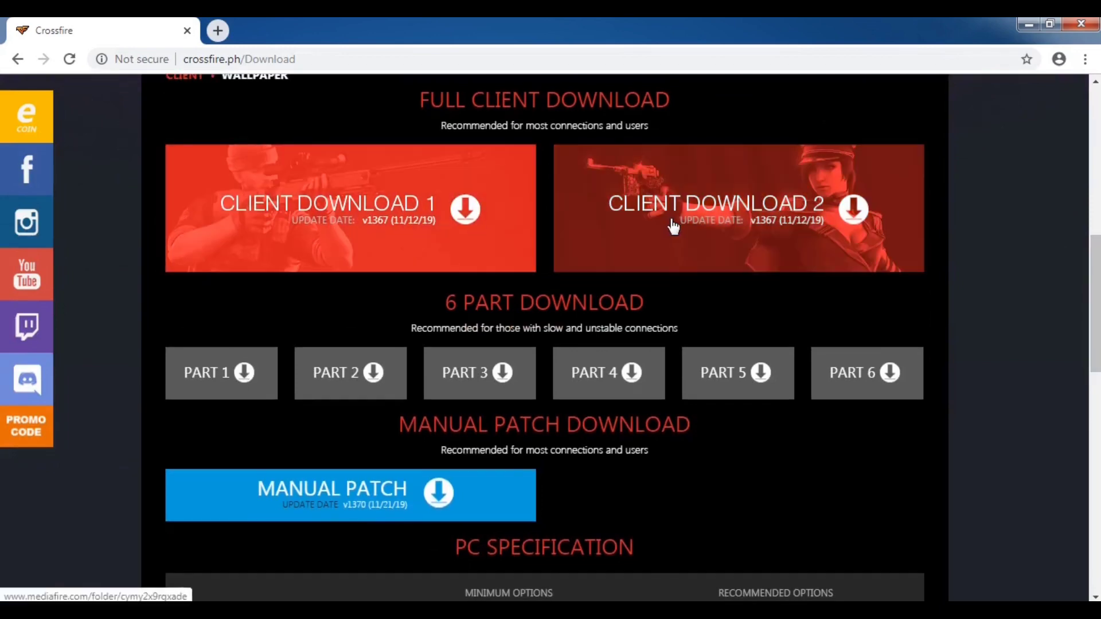
Download CF Setup 1367.part1.rar from MediaFire, closing the ad popup, and return
left_click(220, 378)
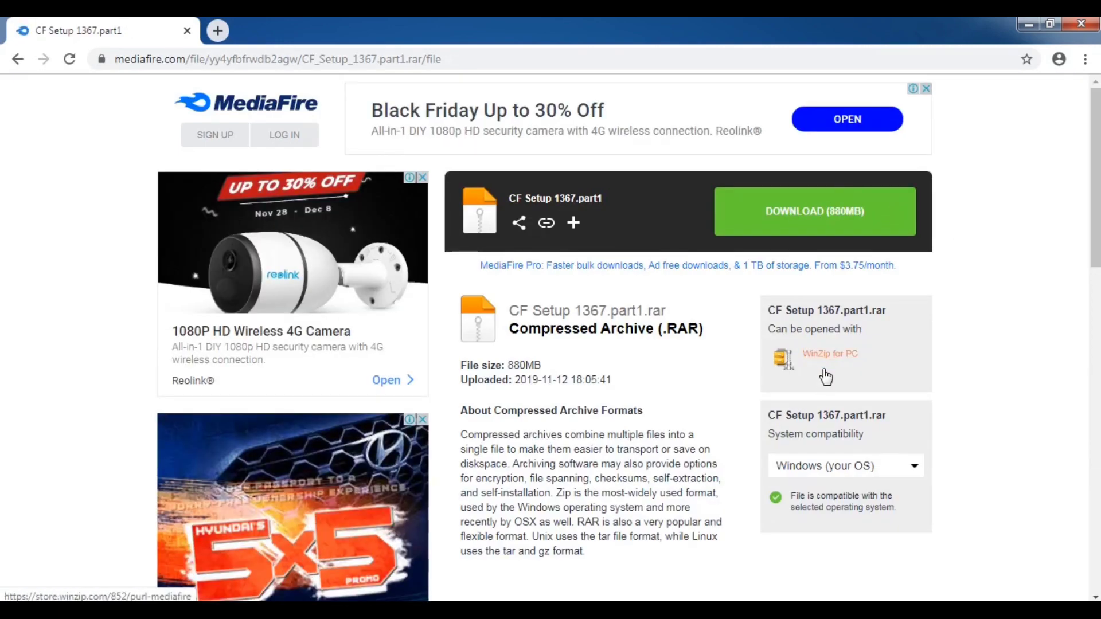
left_click(820, 227)
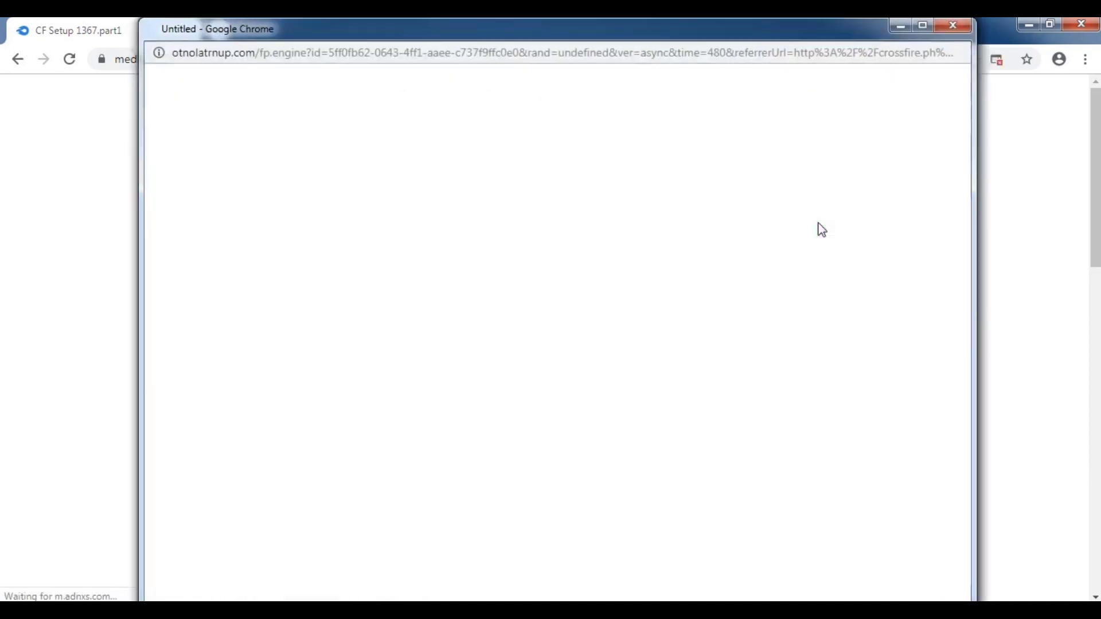
left_click(953, 26)
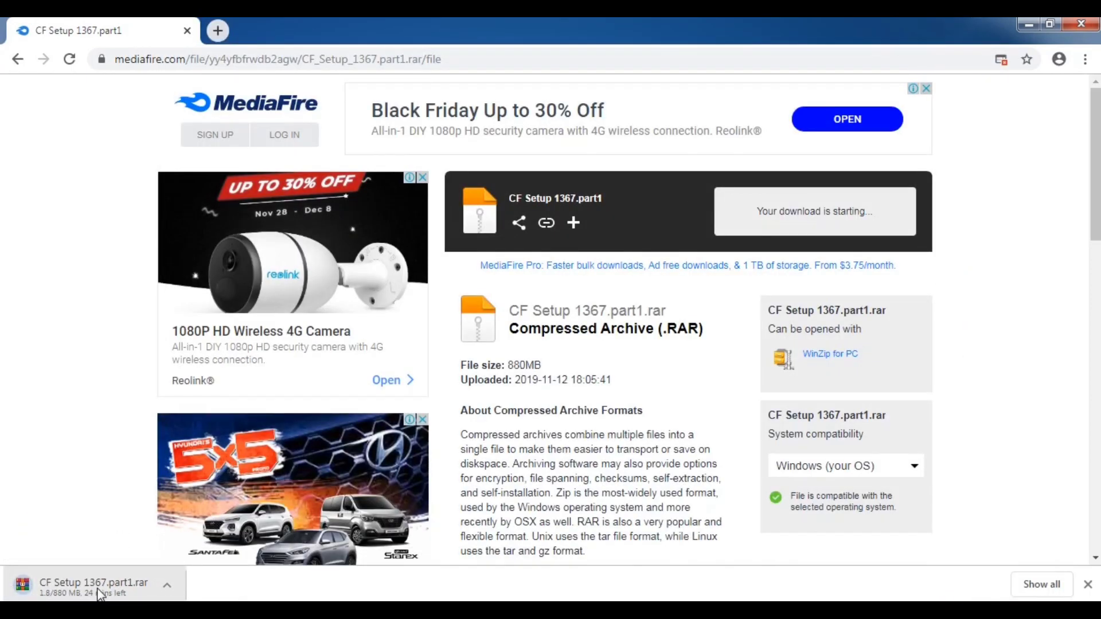
left_click(18, 59)
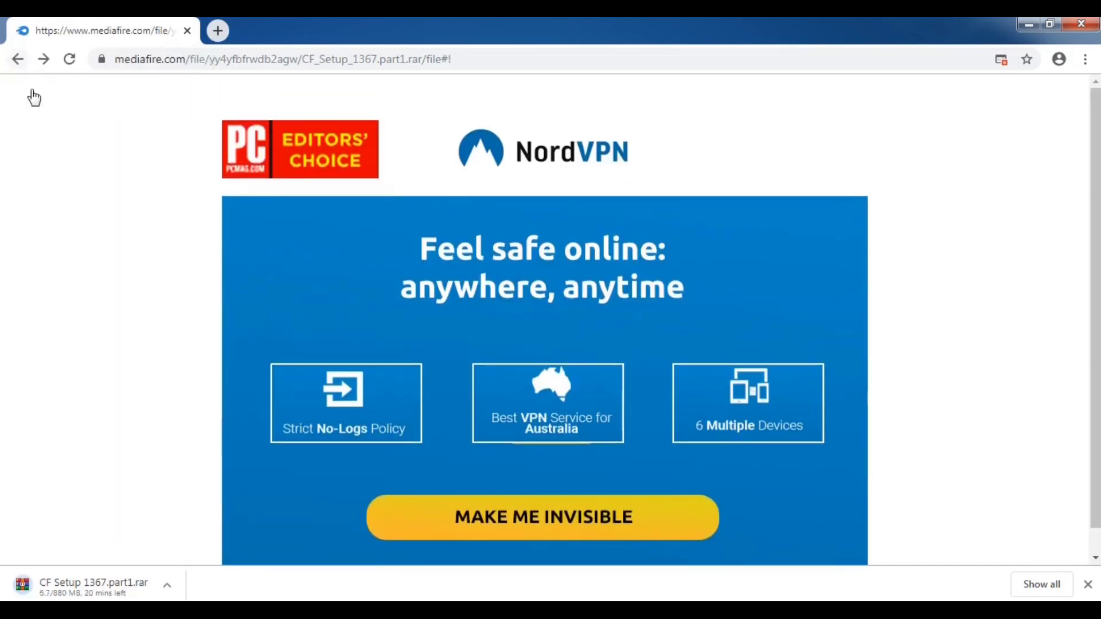
left_click(15, 59)
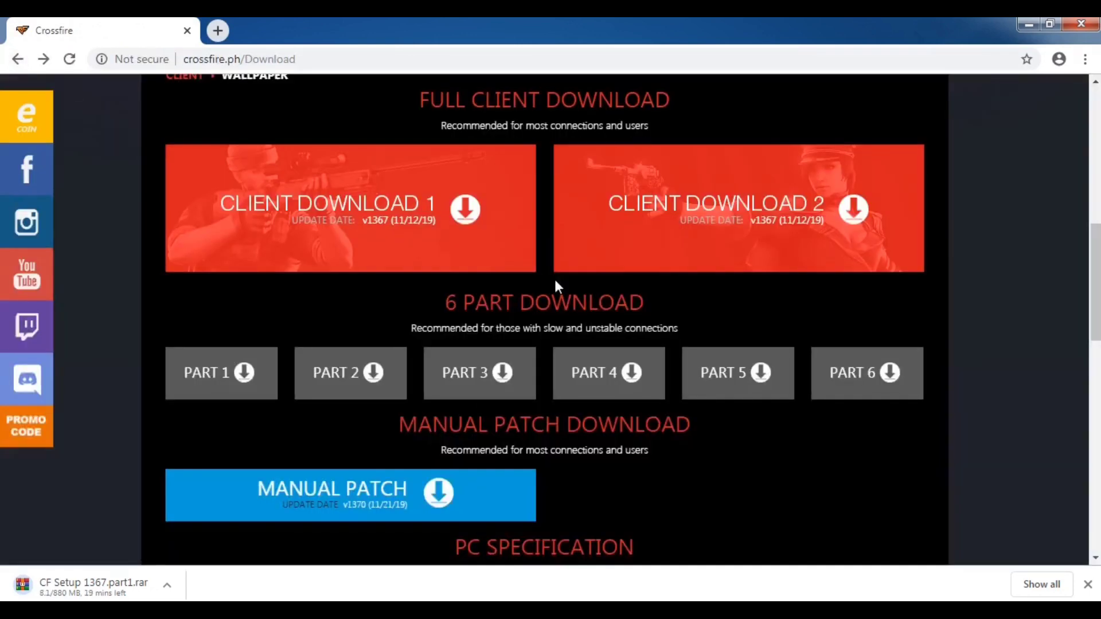
Download CF Setup 1367.part2.rar, closing the ad popup, and return to the list
left_click(338, 385)
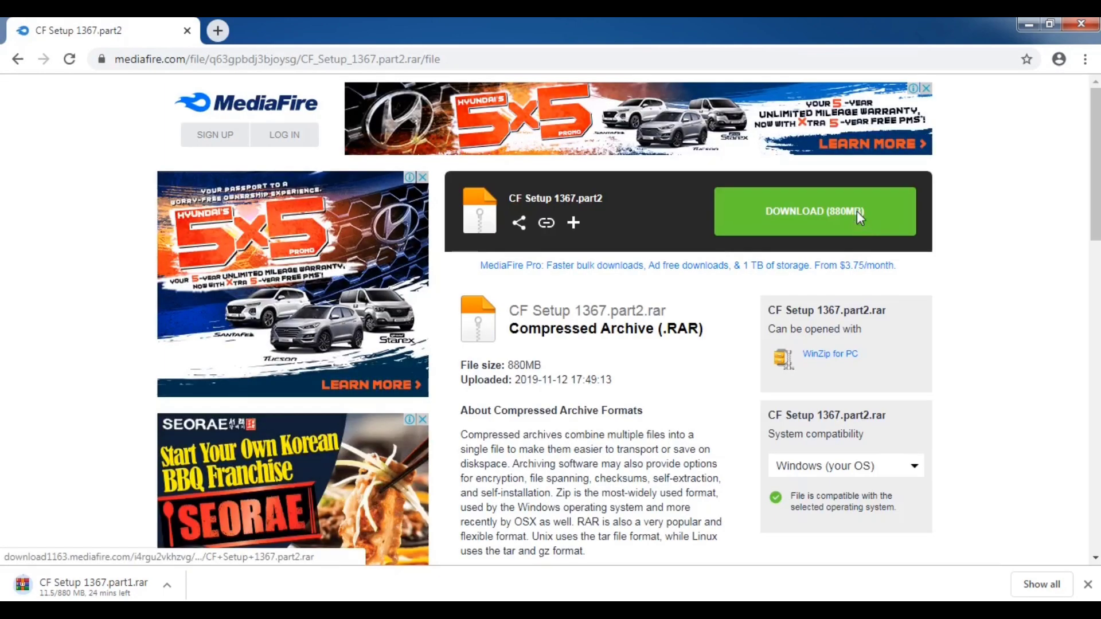
left_click(857, 211)
left_click(957, 33)
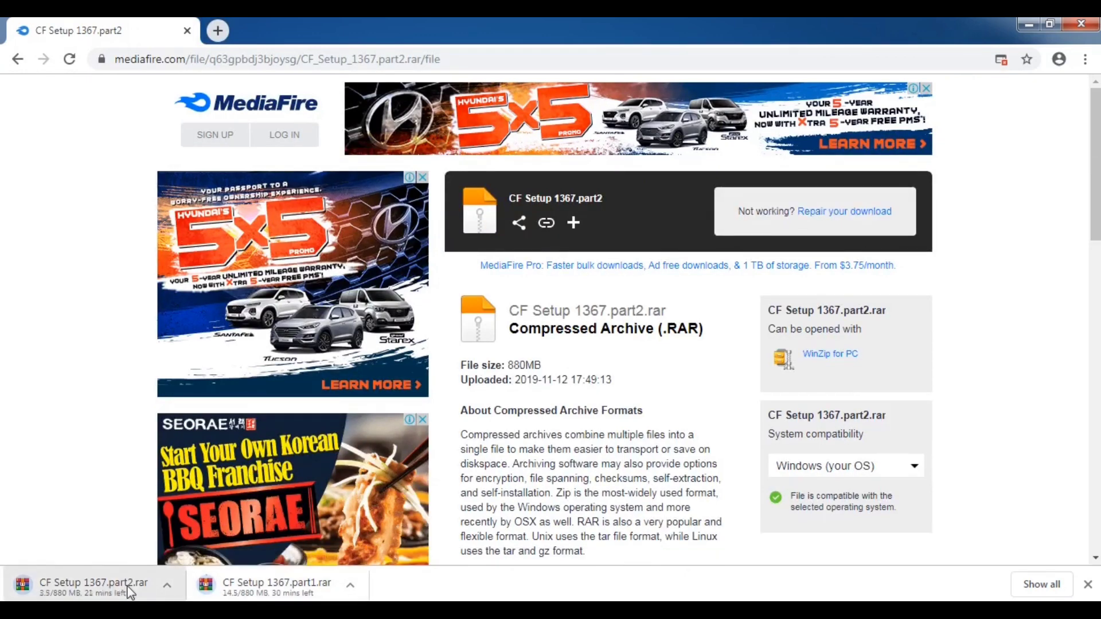
left_click(17, 61)
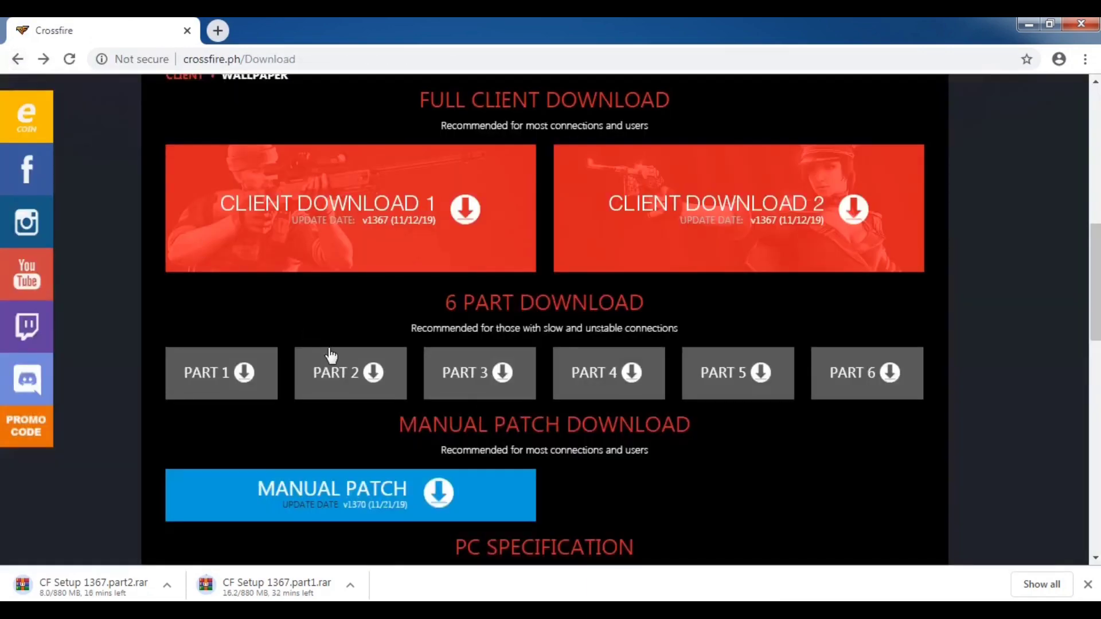
Download CF Setup 1367.part3.rar and return to the Crossfire download page
left_click(484, 382)
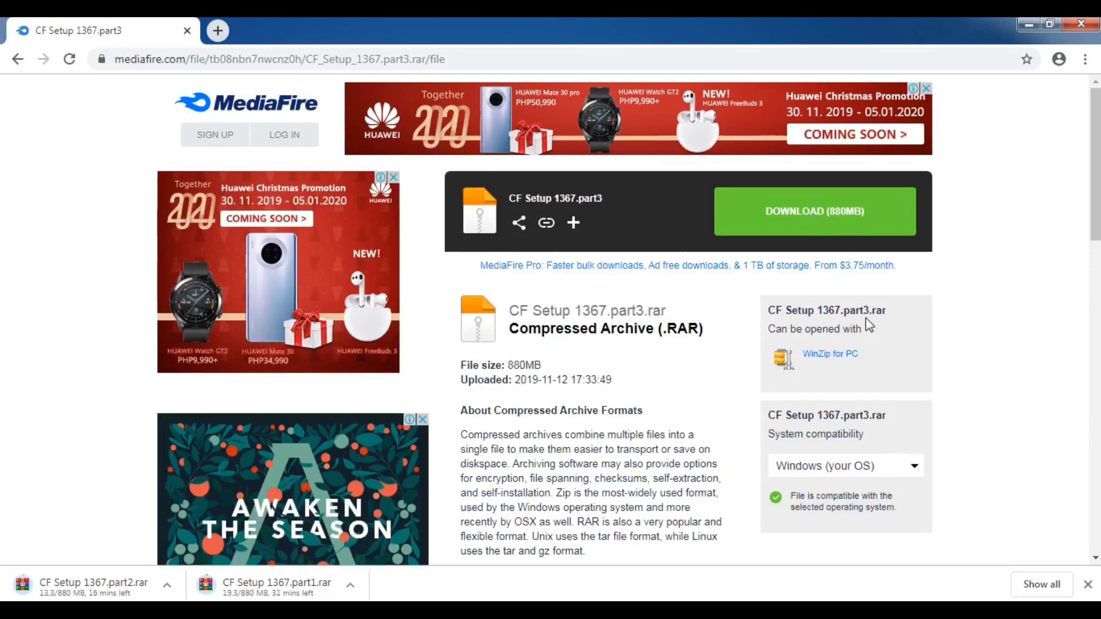
left_click(823, 218)
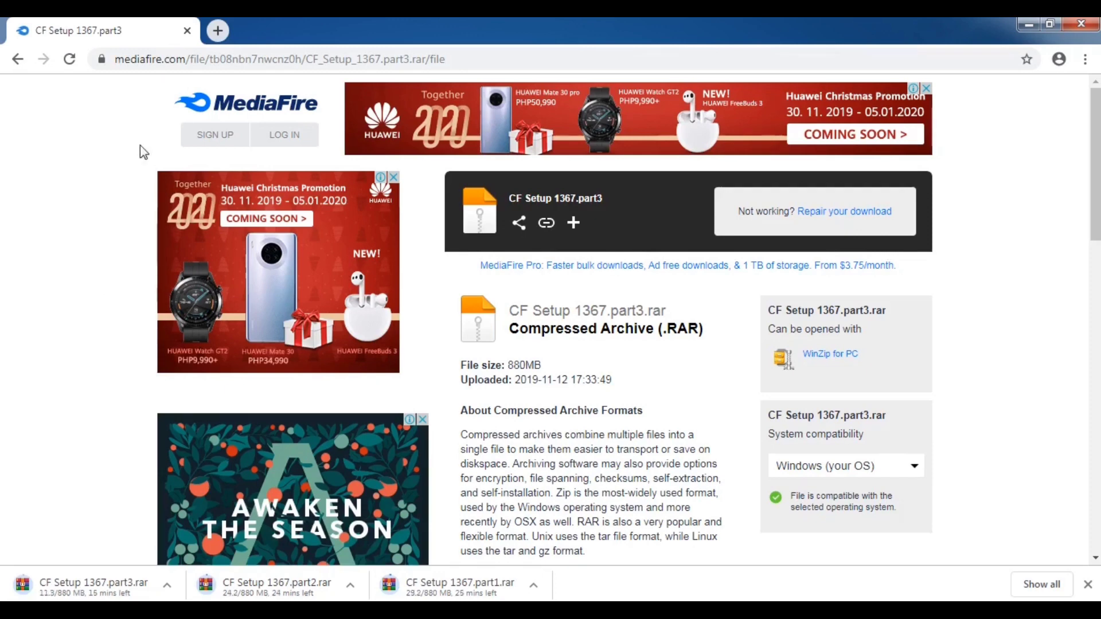
left_click_drag(1096, 167, 1073, 128)
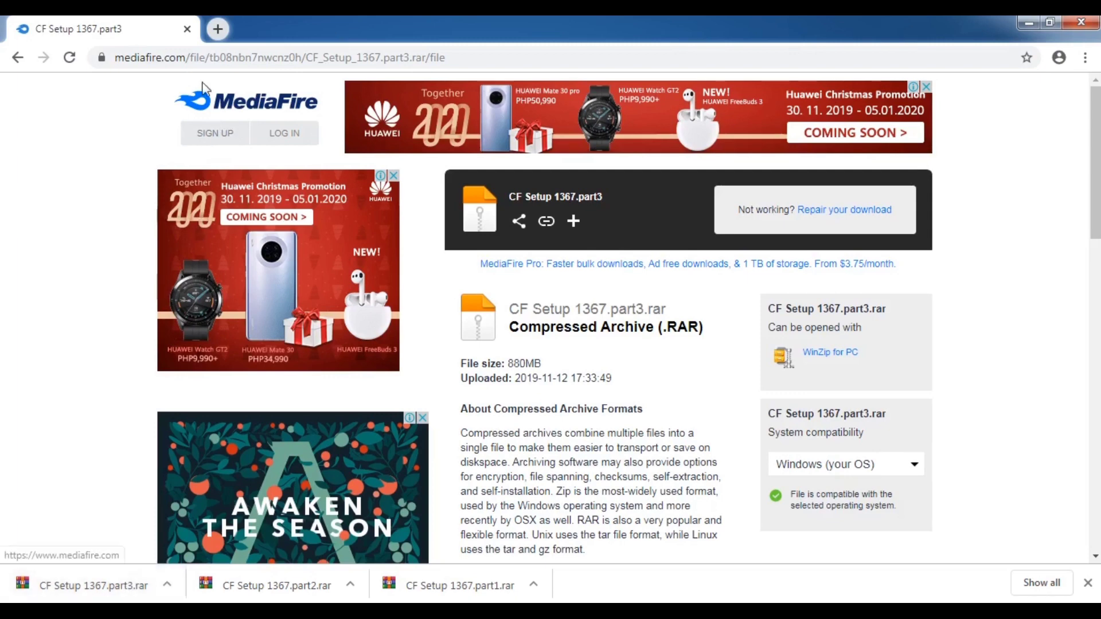
left_click(16, 59)
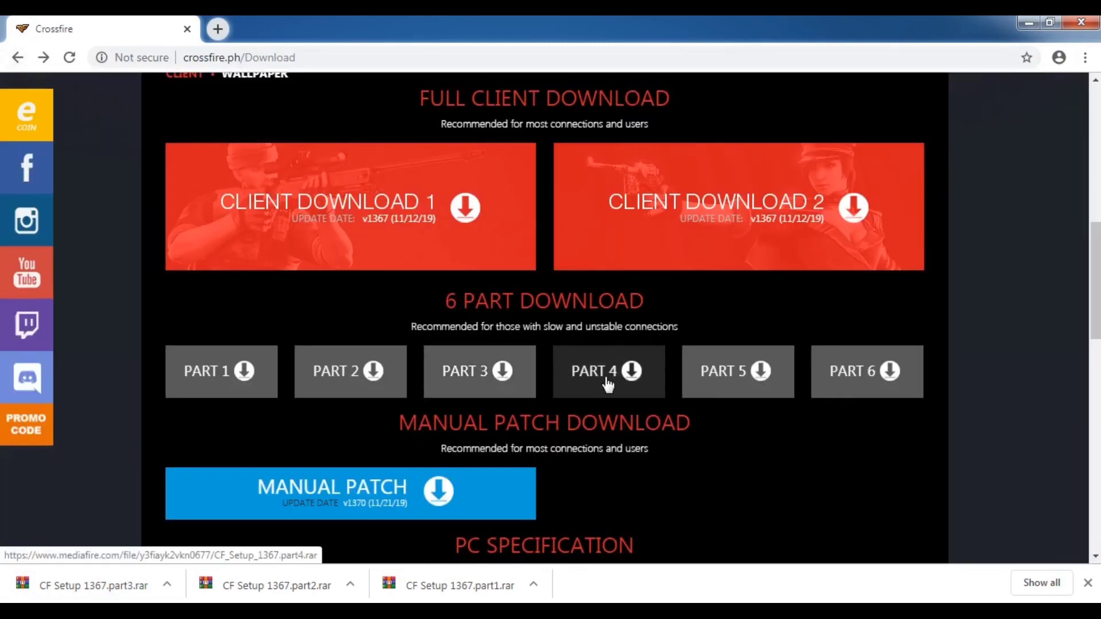
Download CF Setup 1367.part4.rar from MediaFire, close the ad, and return
left_click(616, 378)
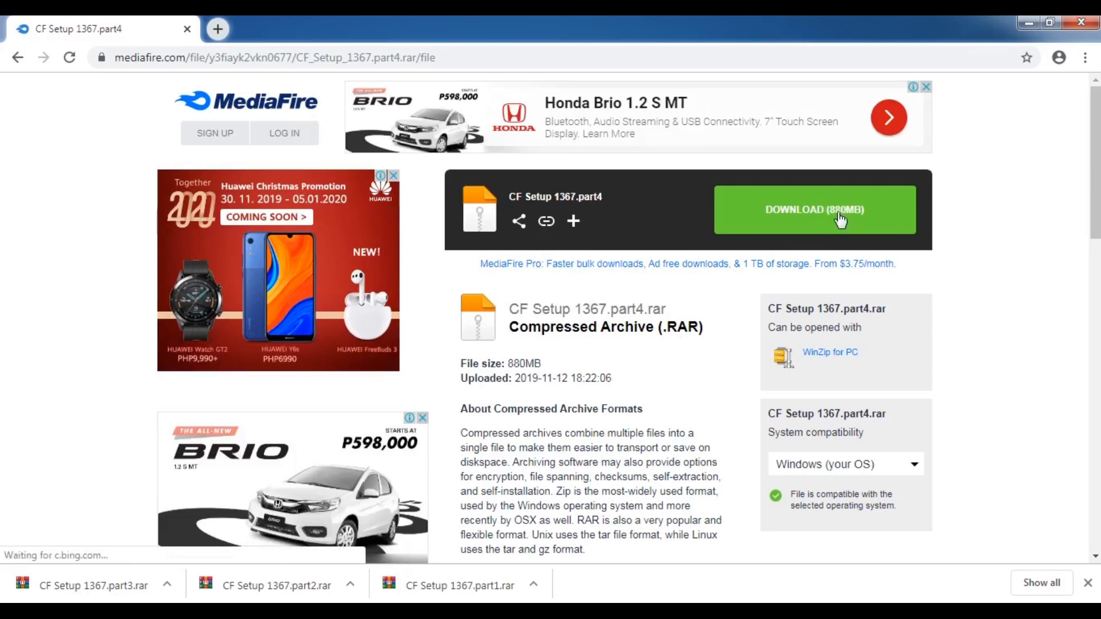
left_click(831, 214)
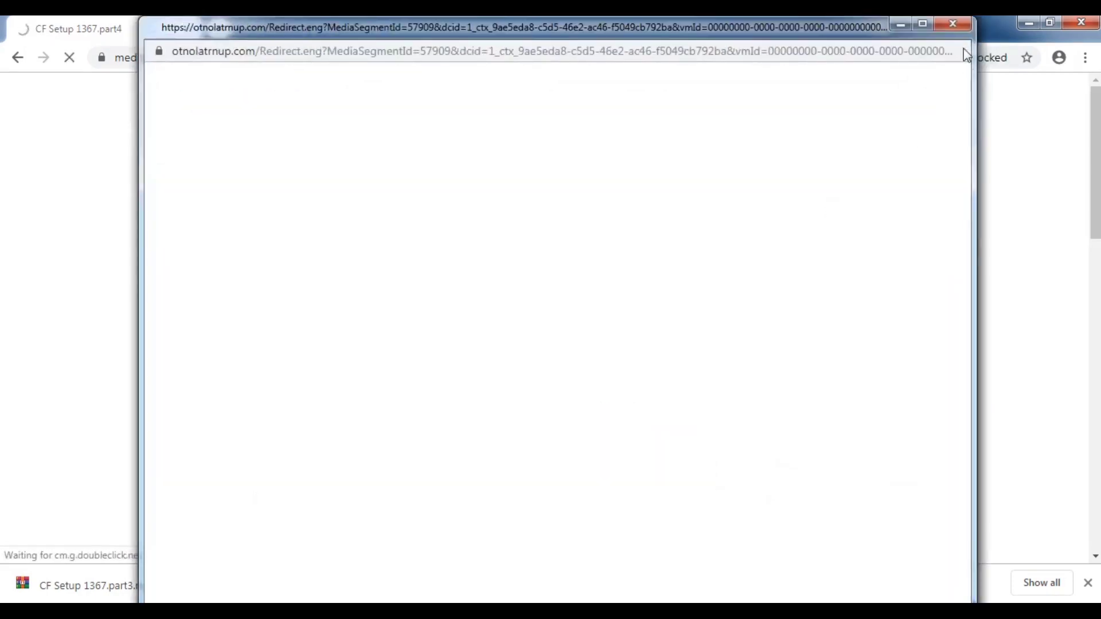
left_click(952, 23)
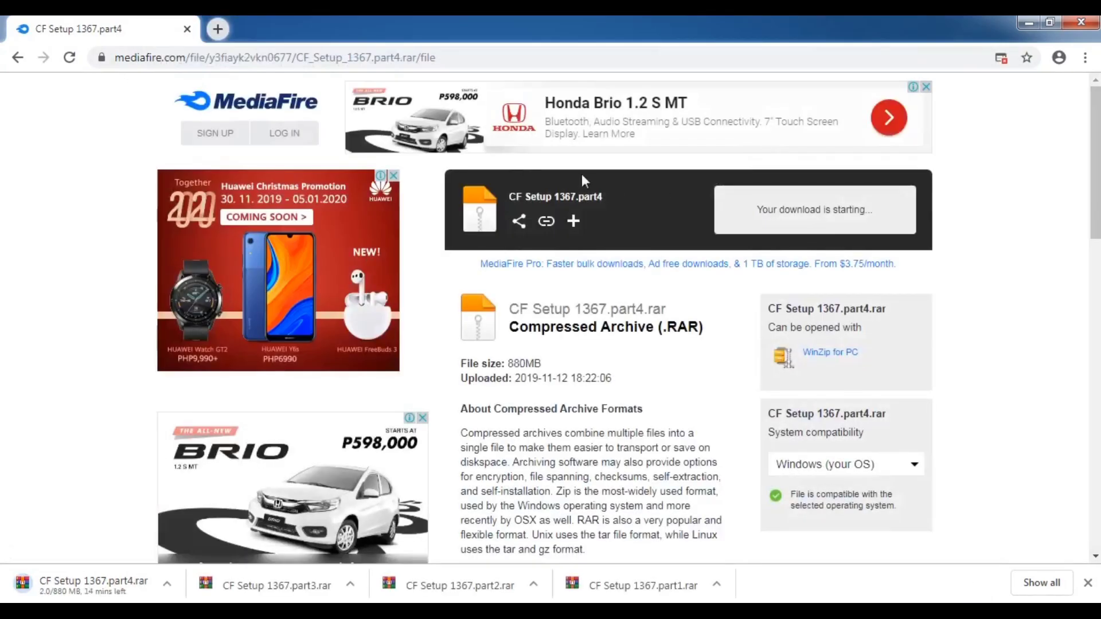
left_click(16, 58)
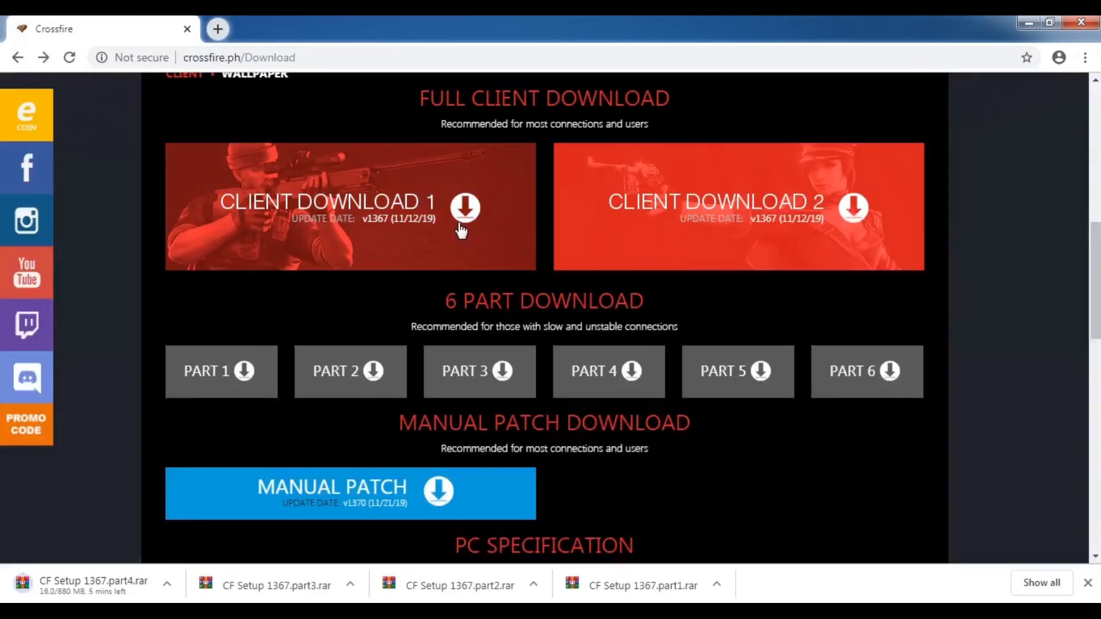
Download CF Setup 1367.part5.rar from MediaFire, close the ad, and return
left_click(741, 379)
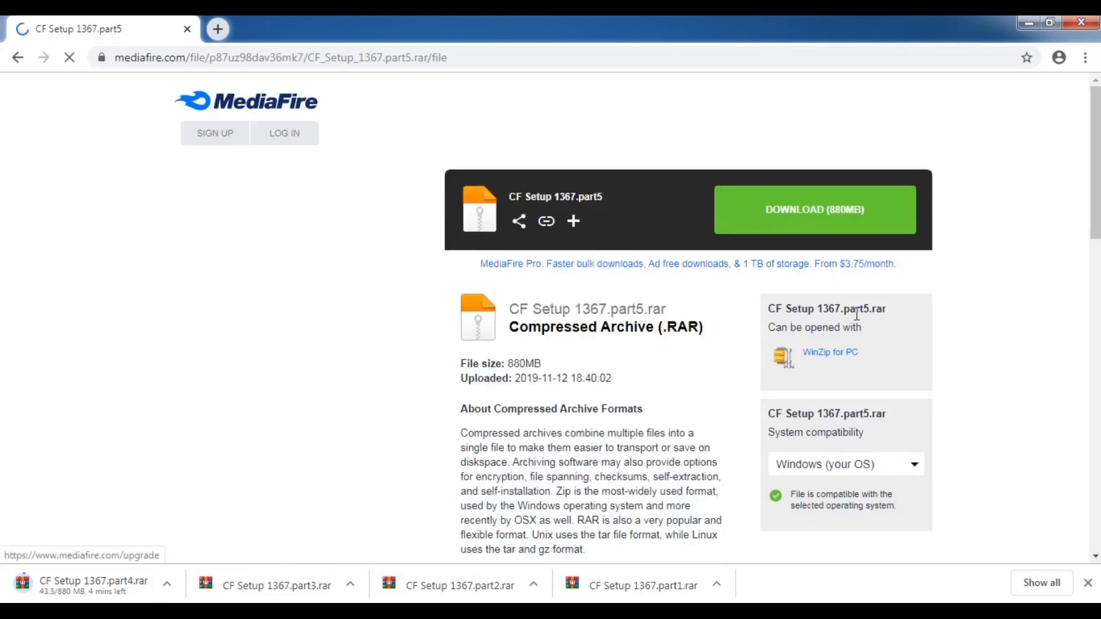
left_click(839, 217)
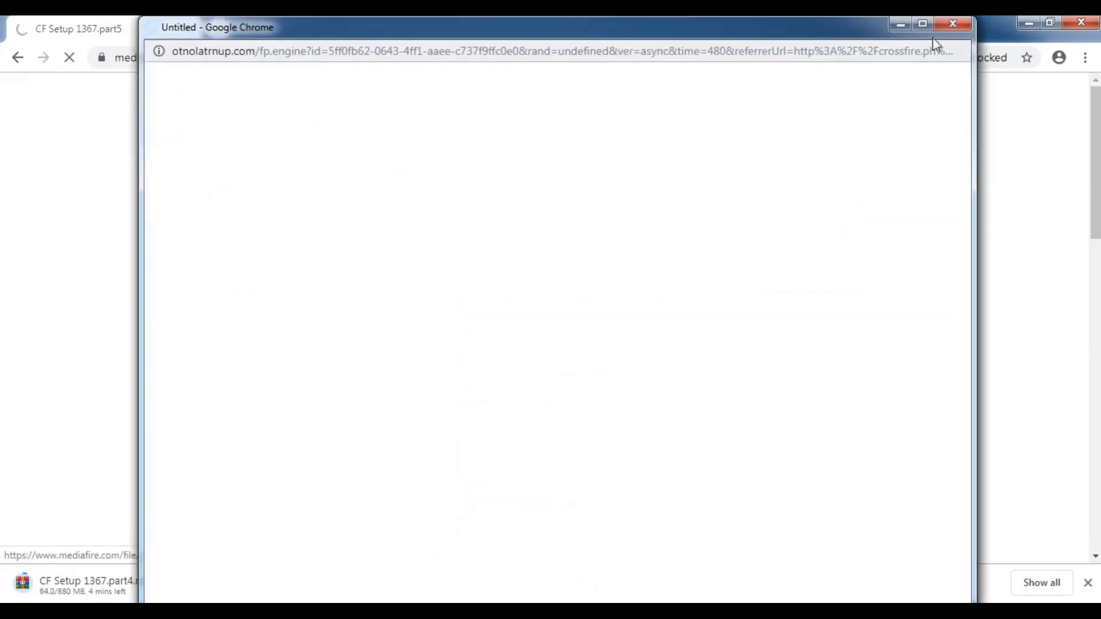
left_click(946, 27)
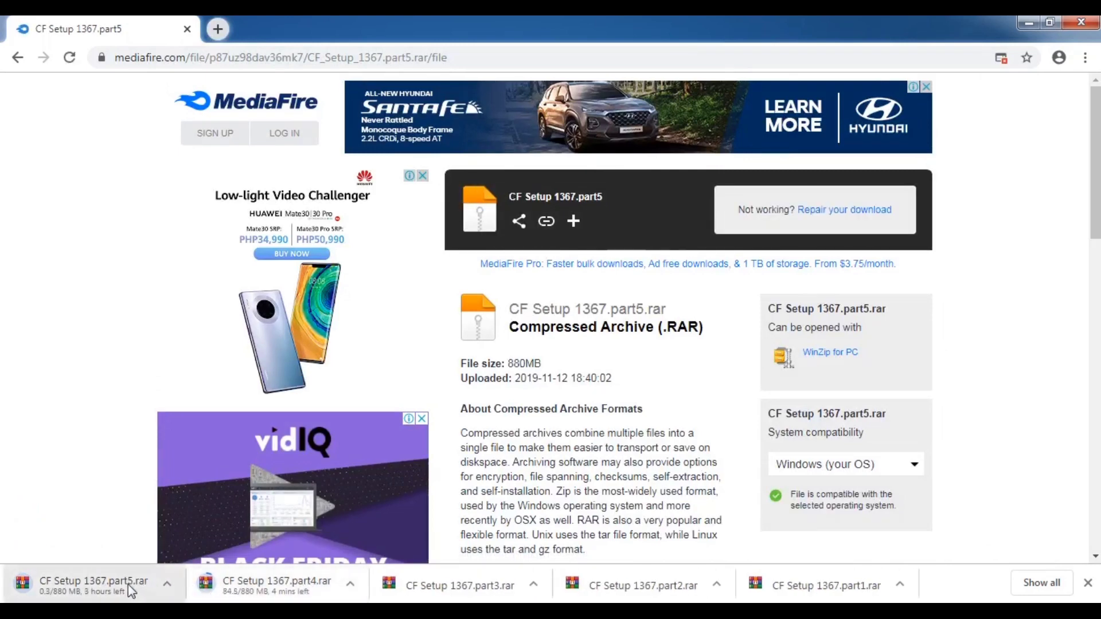
left_click(20, 63)
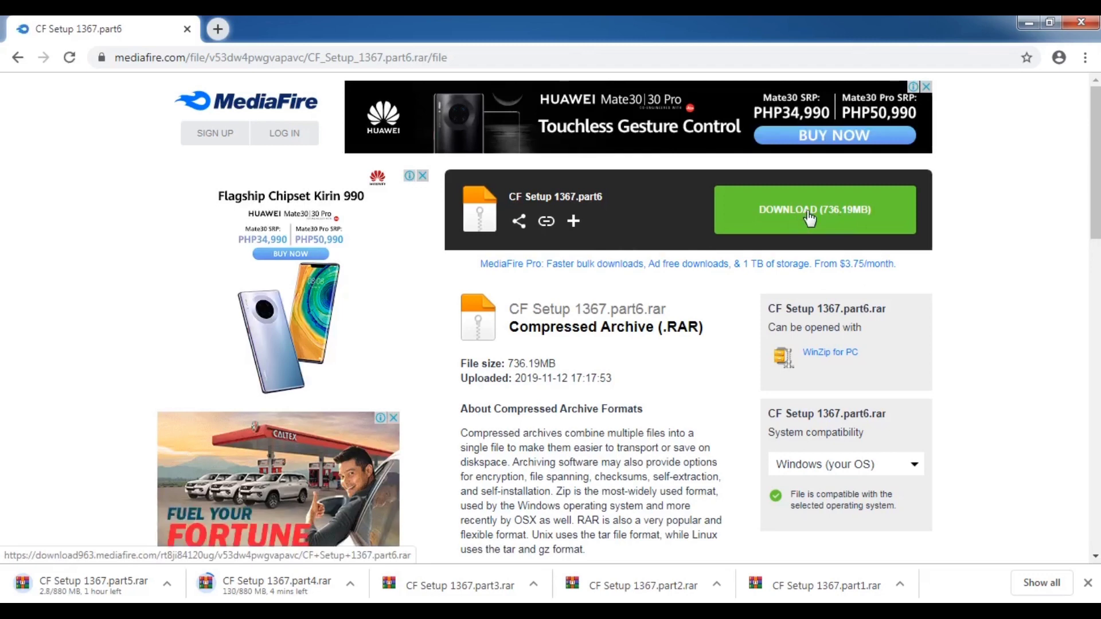
Start the 736.19MB download of CF Setup 1367.part6.rar
left_click(810, 218)
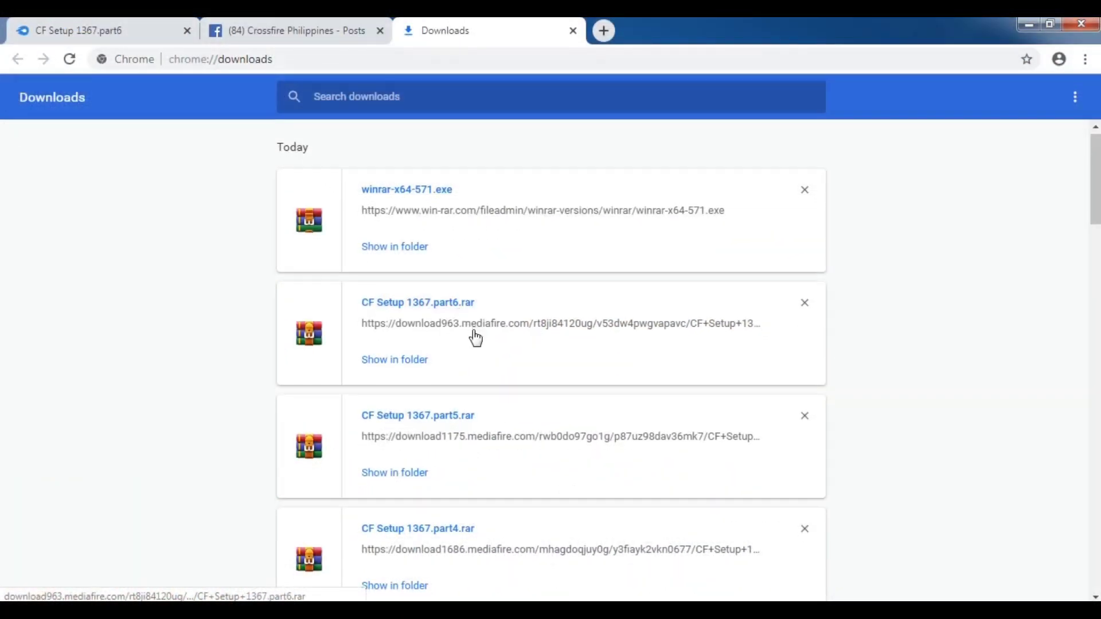
Show CF Setup 1367.part1.rar in its Downloads folder from Chrome's downloads list
scroll(448, 327, "down", 3)
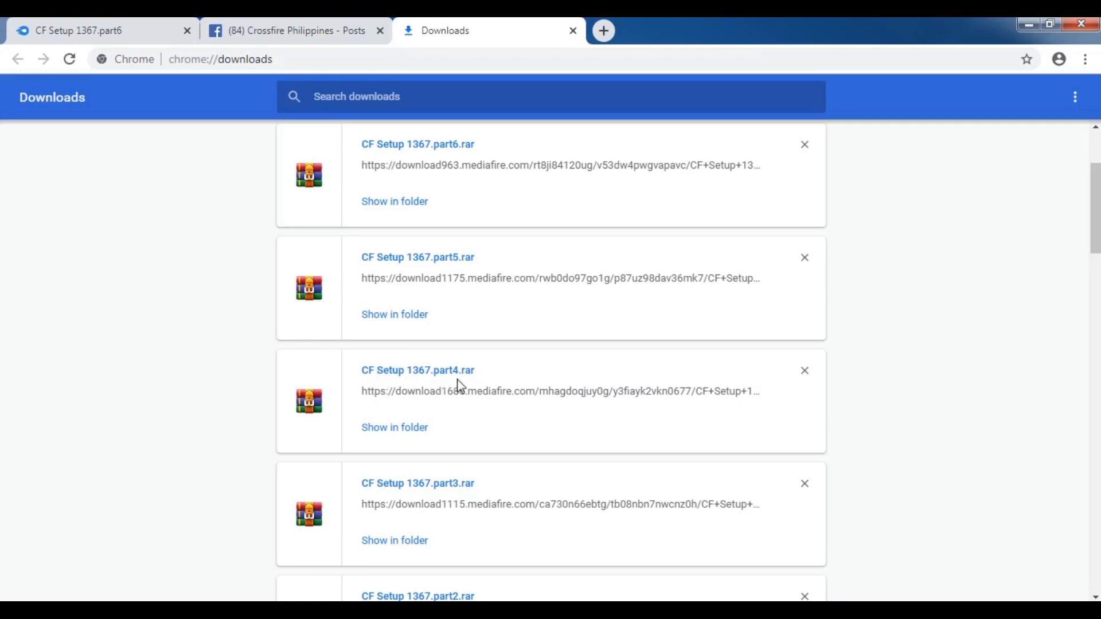
scroll(467, 386, "down", 2)
scroll(461, 415, "down", 5)
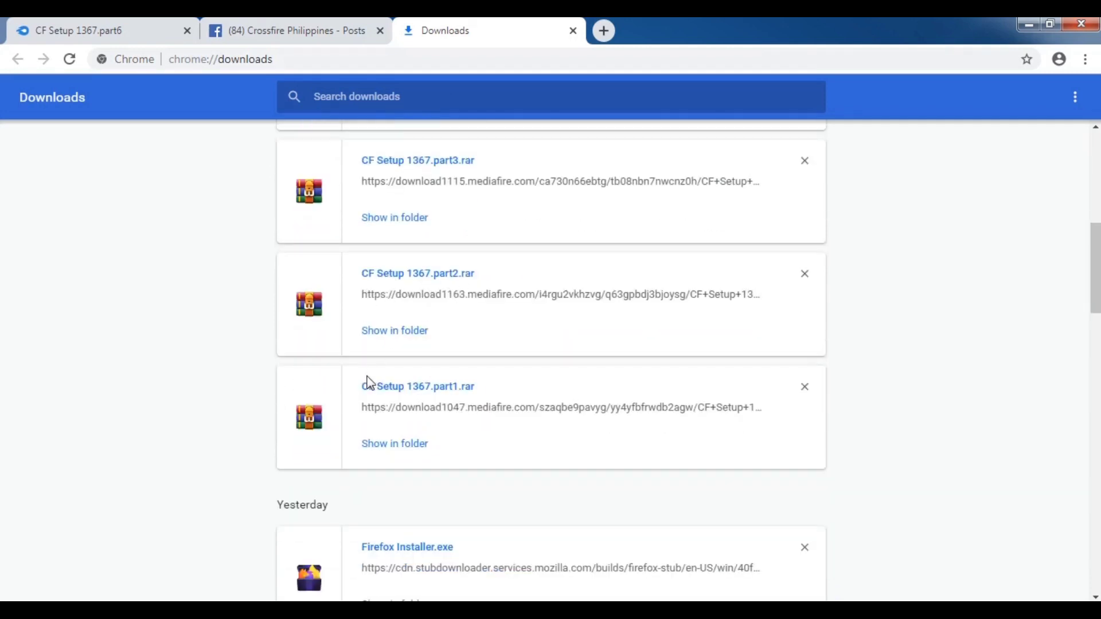
left_click(411, 448)
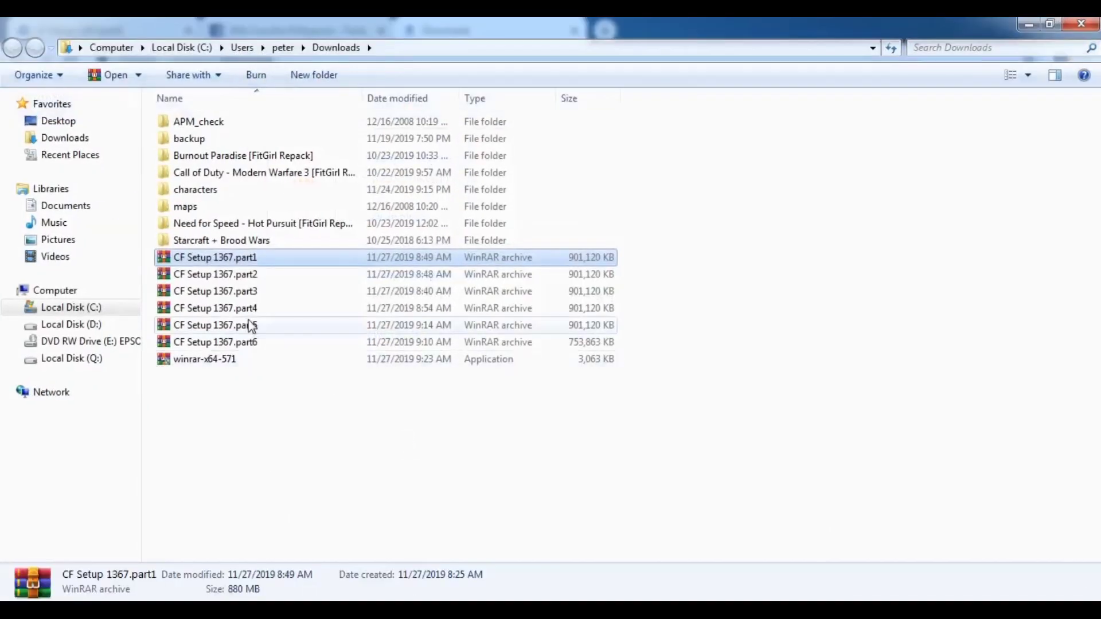
Check parts 2–6, then select all six CF Setup 1367 parts and open their WinRAR context menu
left_click(256, 280)
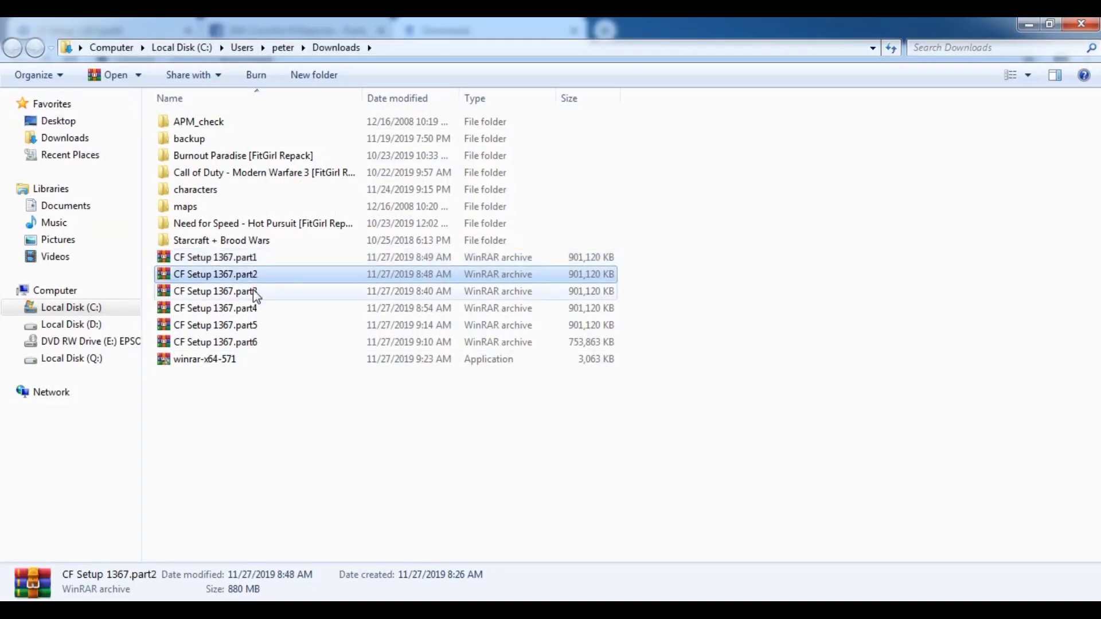
left_click(253, 291)
left_click(271, 310)
left_click(266, 326)
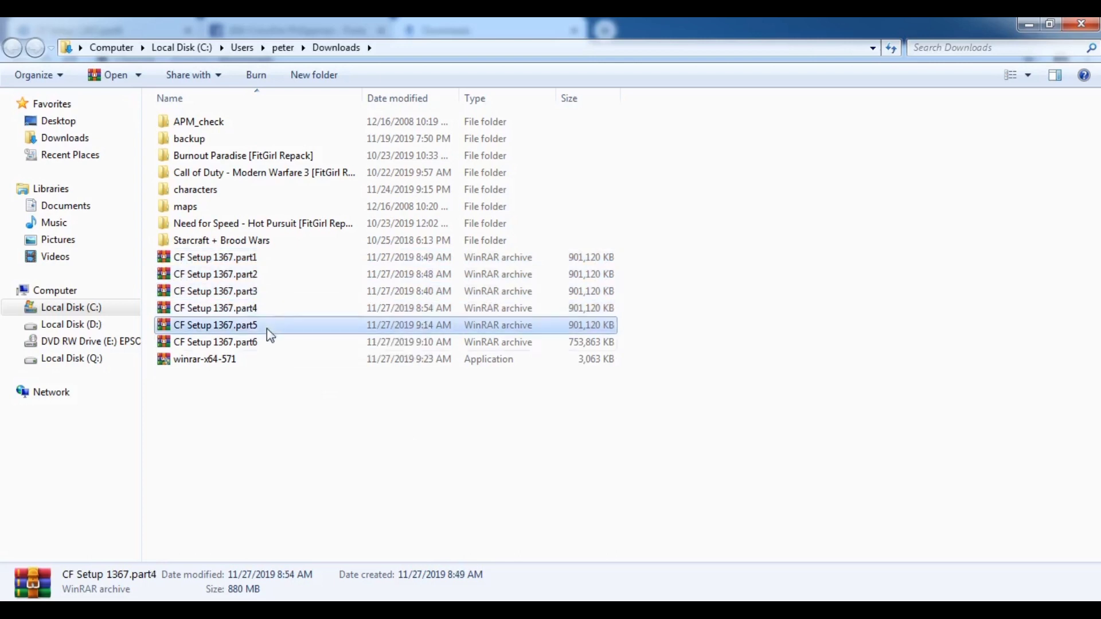
left_click(267, 341)
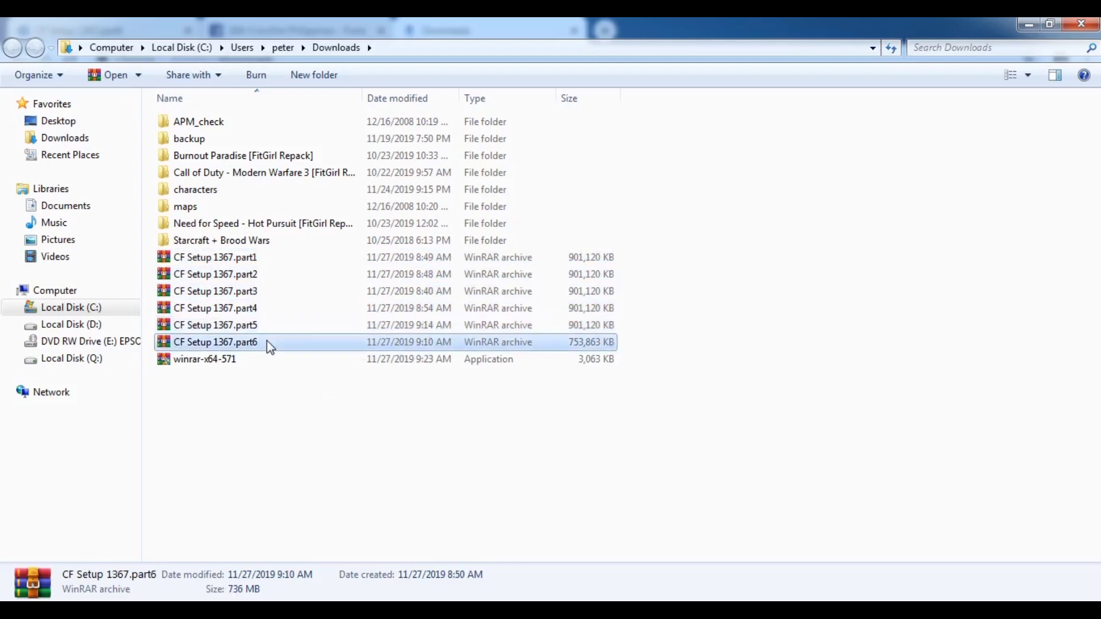
left_click(148, 253)
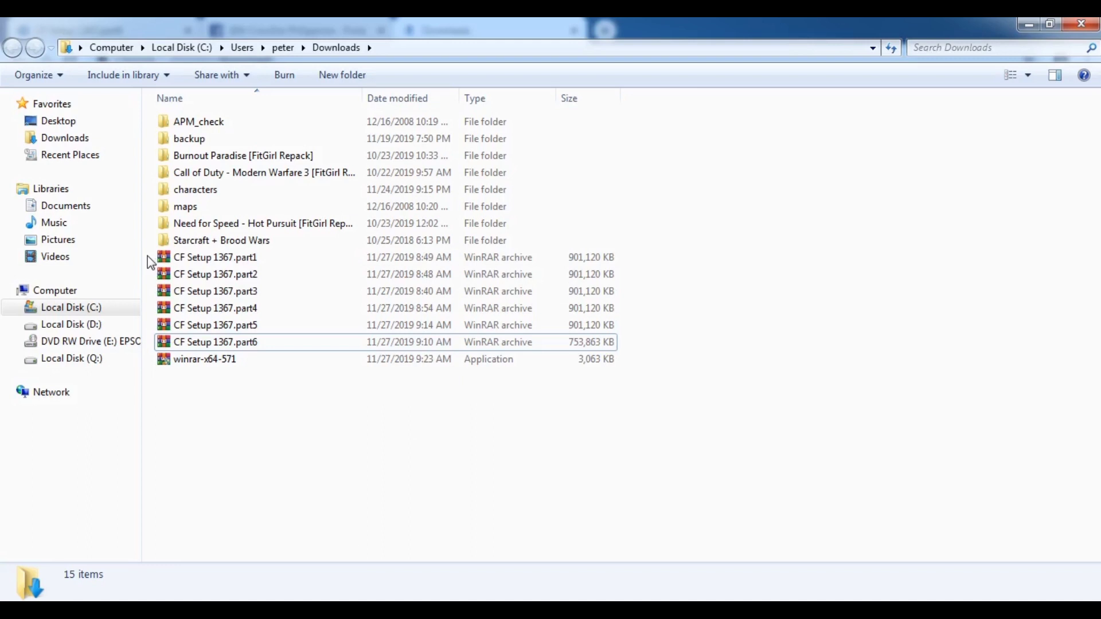
left_click_drag(147, 256, 363, 346)
right_click(318, 275)
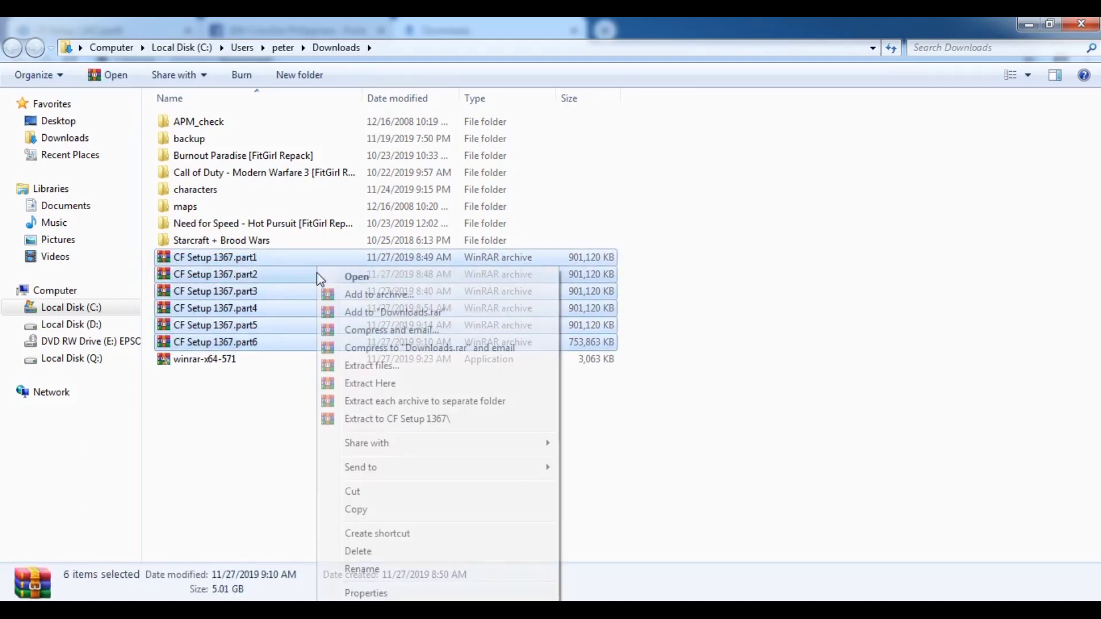
Extract the six CF Setup 1367 parts into Downloads and select the CF_Setup_1367 installer
left_click(348, 388)
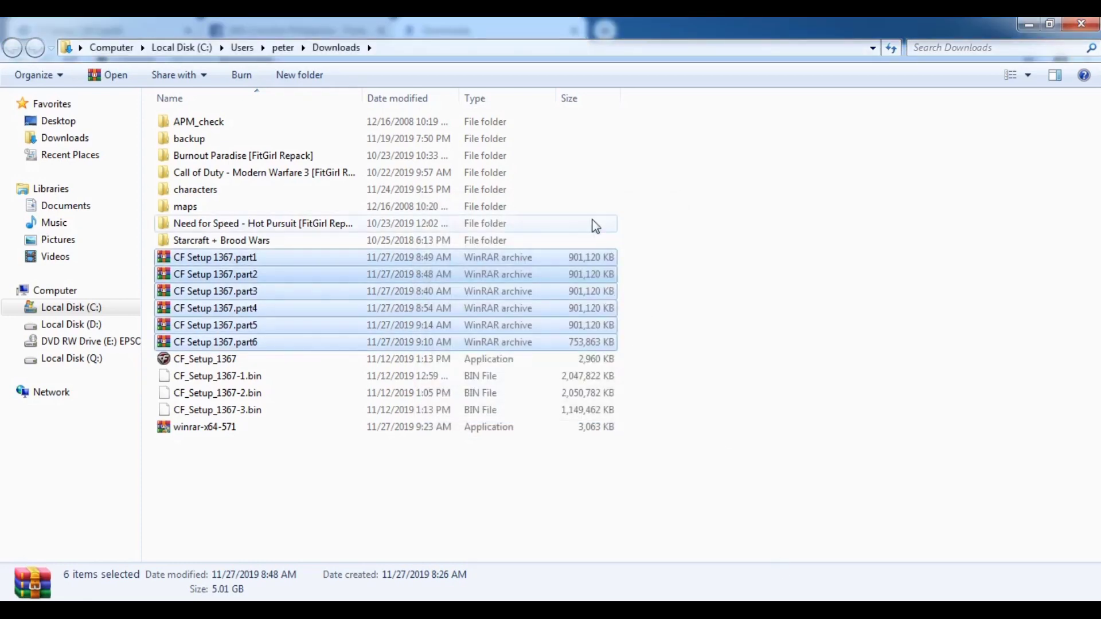
left_click(776, 188)
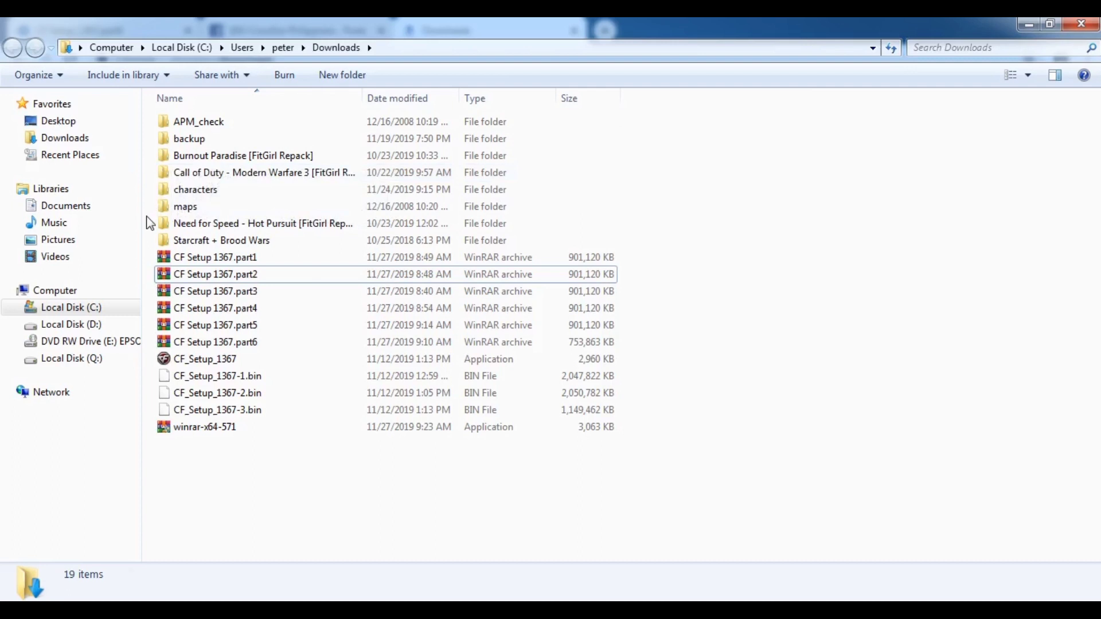
left_click(216, 366)
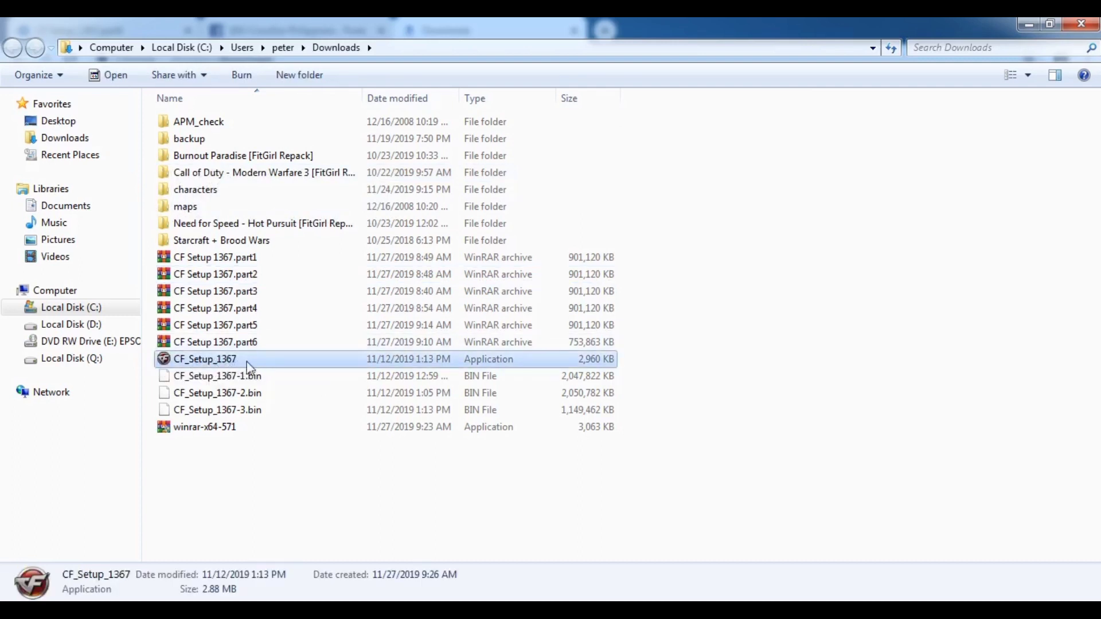
Run CF_Setup_1367 and install Crossfire PH with a desktop shortcut into C:\Crossfire 2.0
double_click(247, 365)
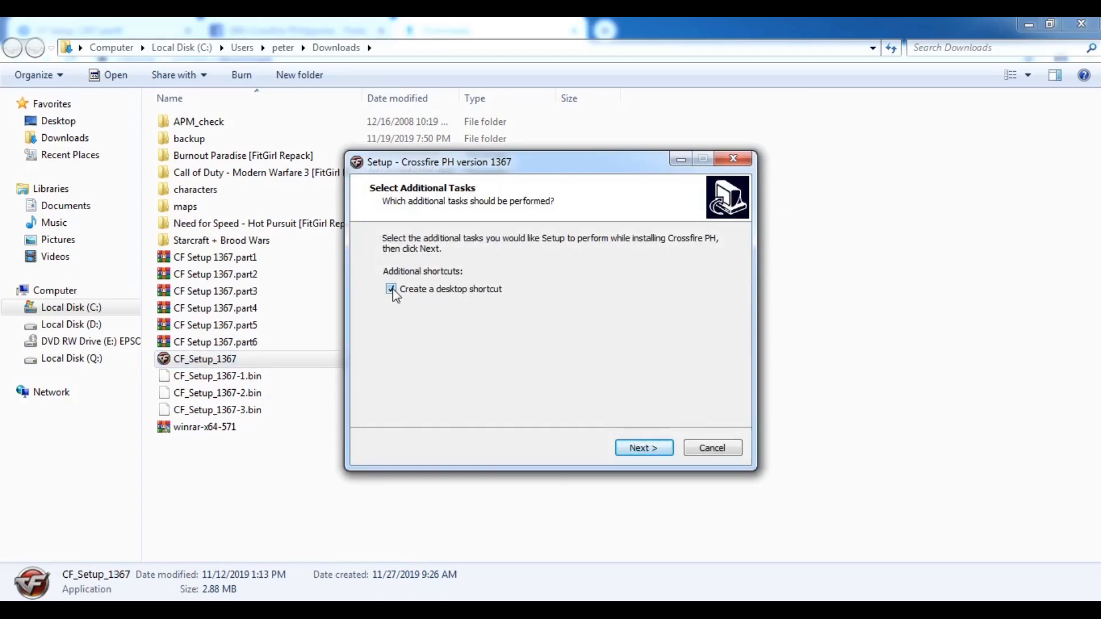
left_click(644, 448)
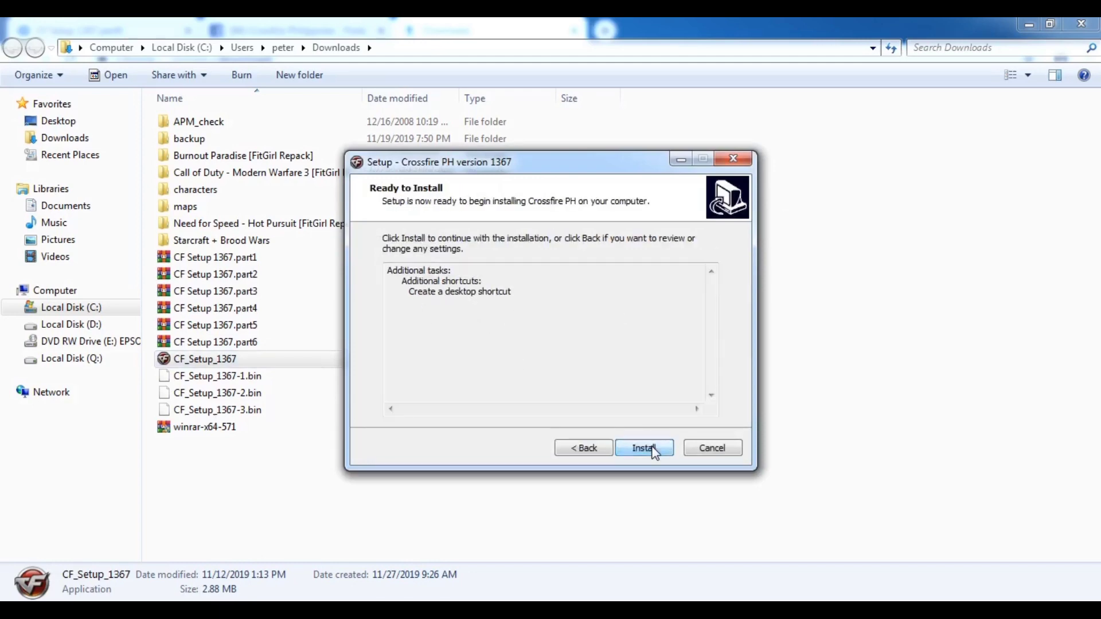
left_click(652, 449)
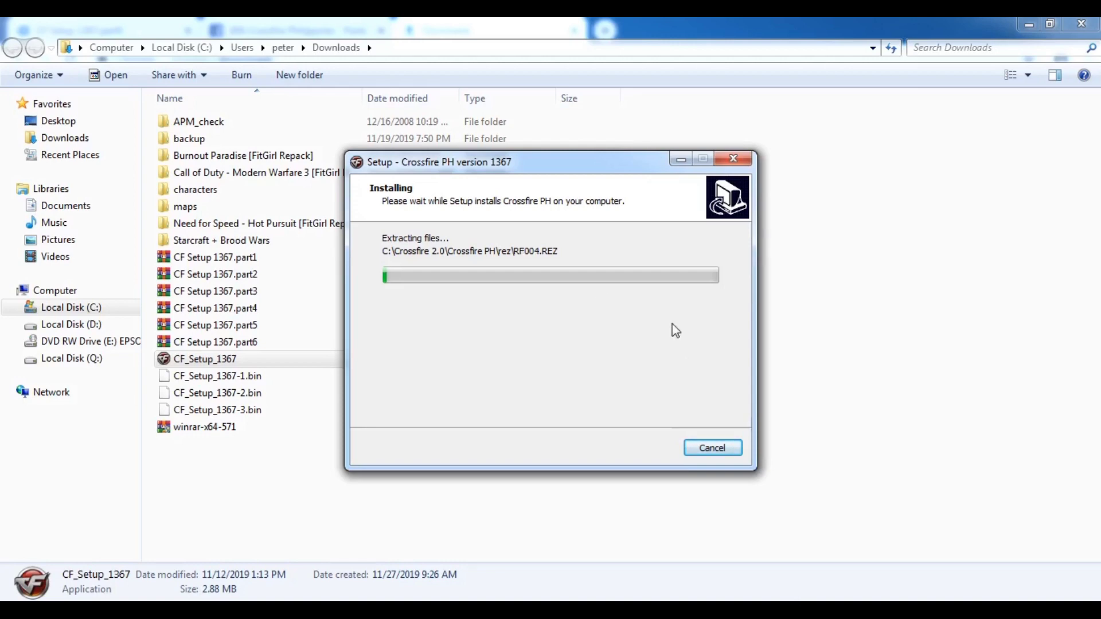
left_click_drag(516, 156, 766, 157)
Delete the backup folder to the Recycle Bin, then bring the Setup window back into view
left_click(223, 139)
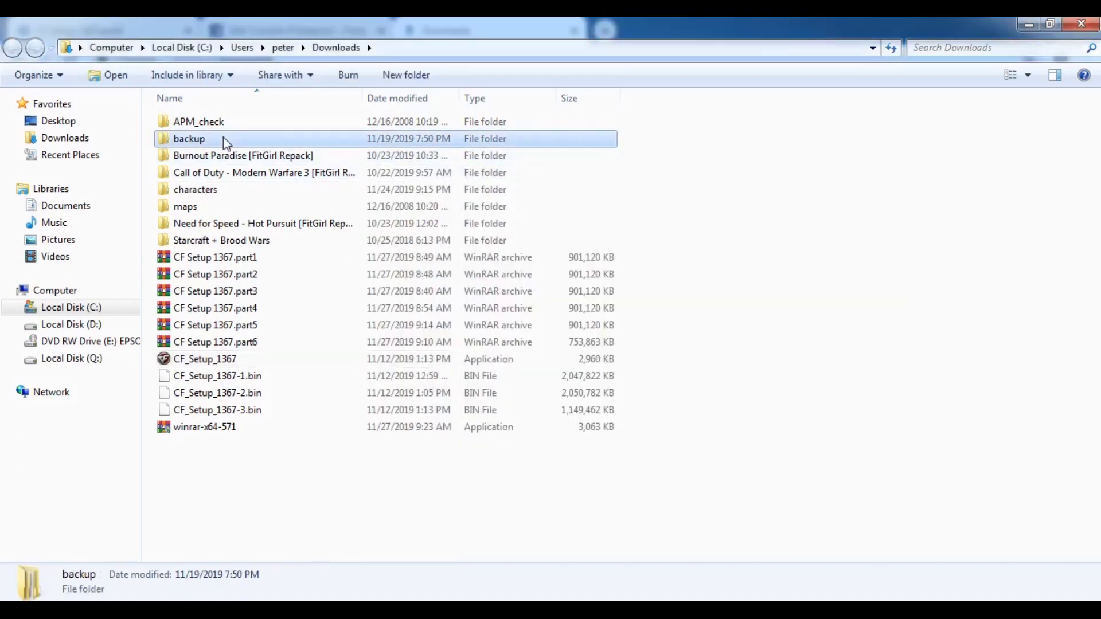
right_click(224, 139)
left_click(270, 440)
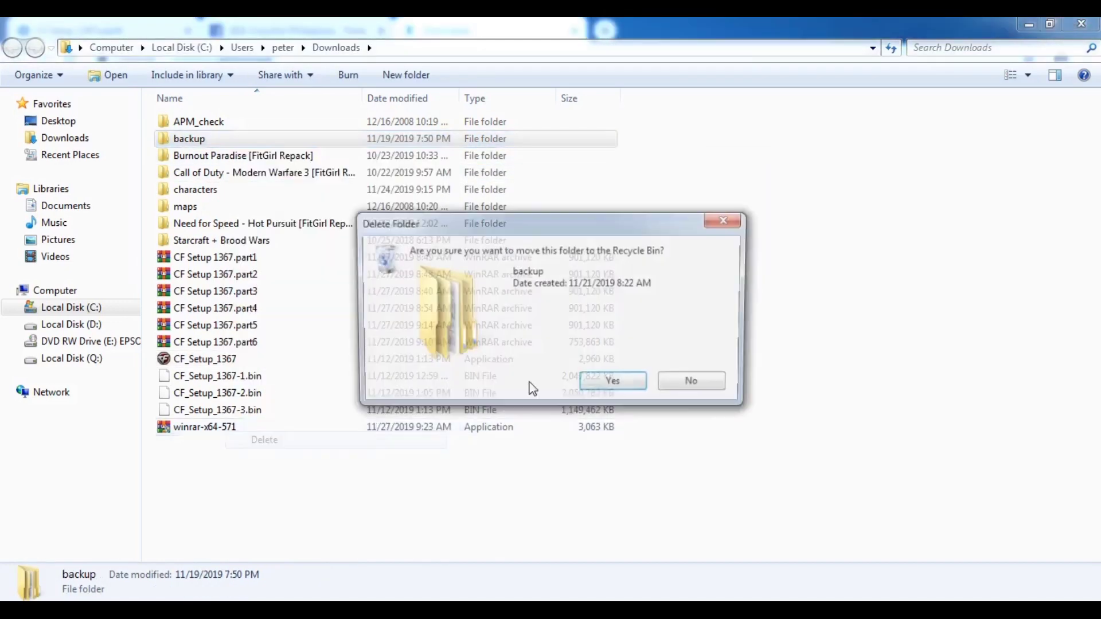
left_click(612, 384)
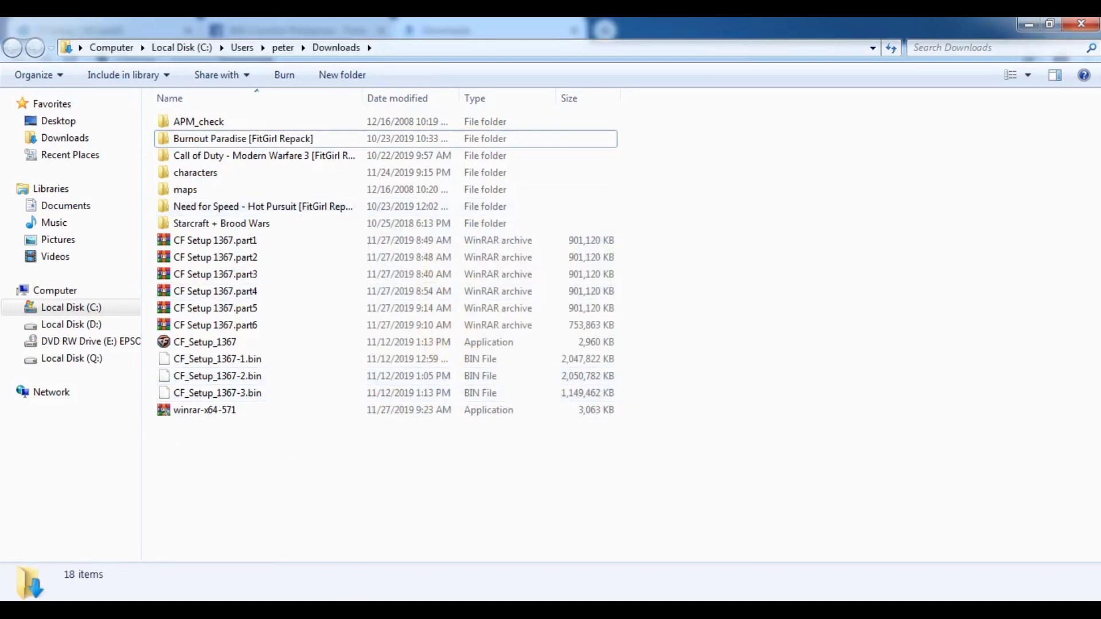
left_click(352, 599)
left_click_drag(628, 201, 496, 146)
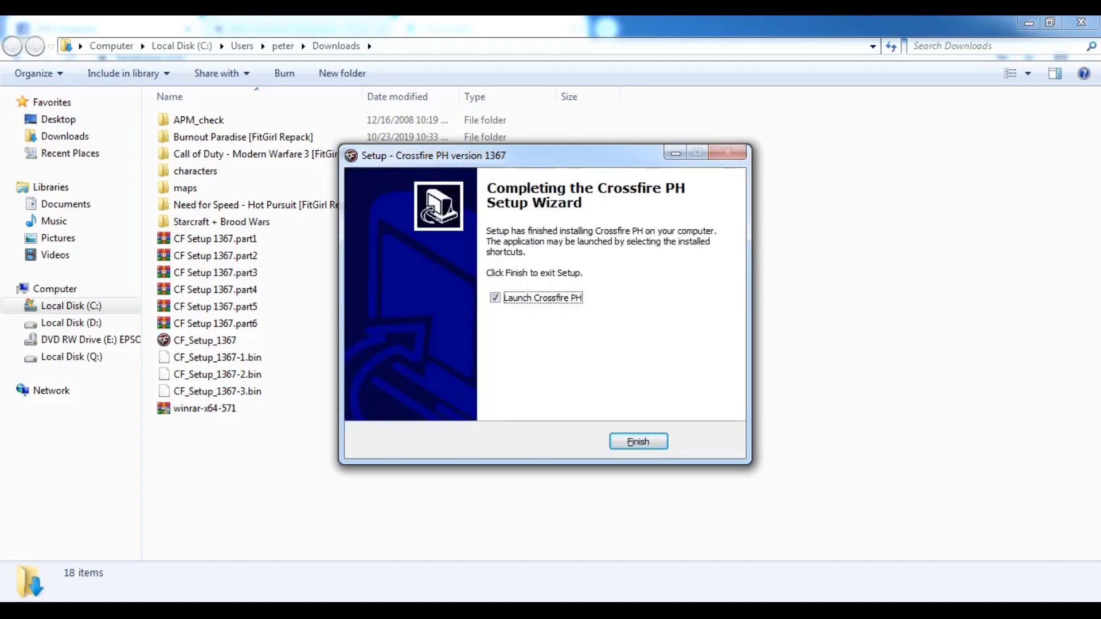
Finish setup with Launch Crossfire PH checked, dismiss the code 740 elevation error, and minimize the window
left_click(650, 445)
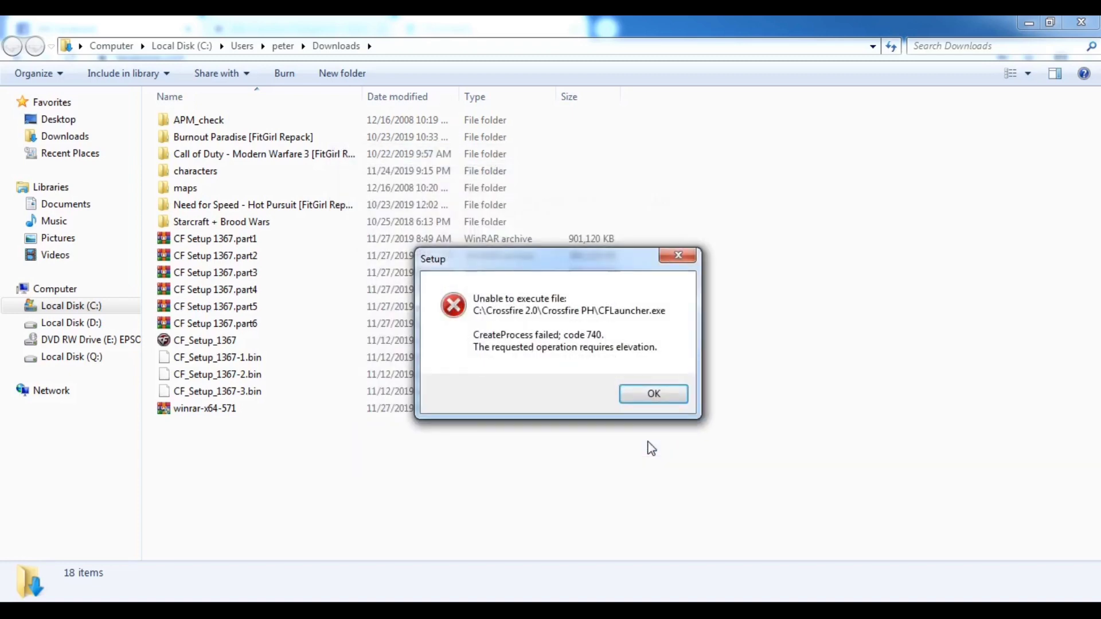
left_click(654, 395)
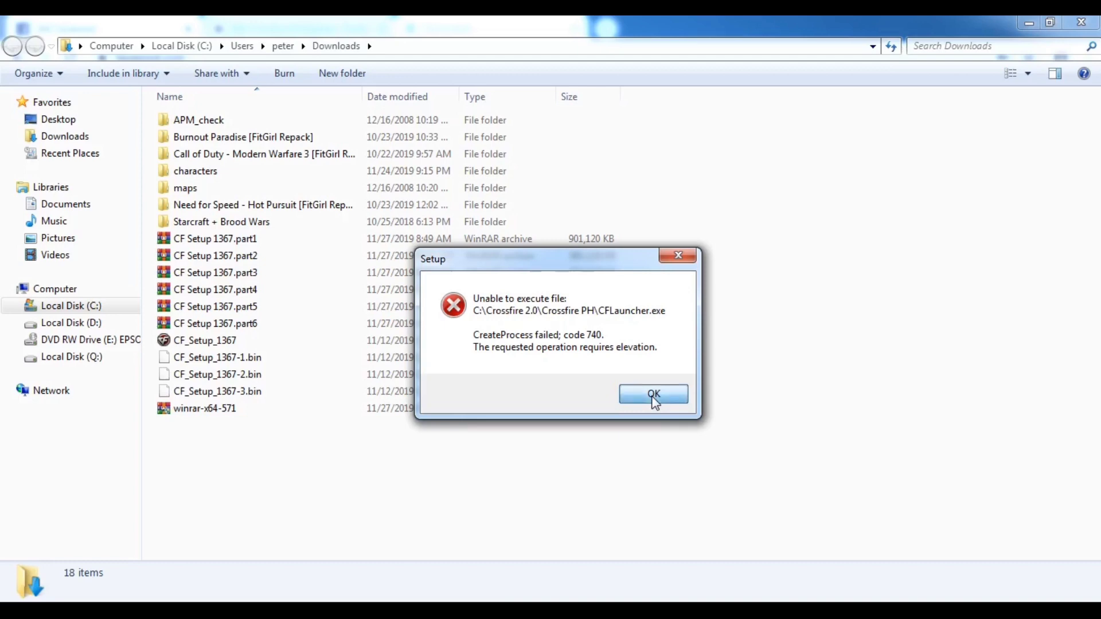
left_click(1020, 23)
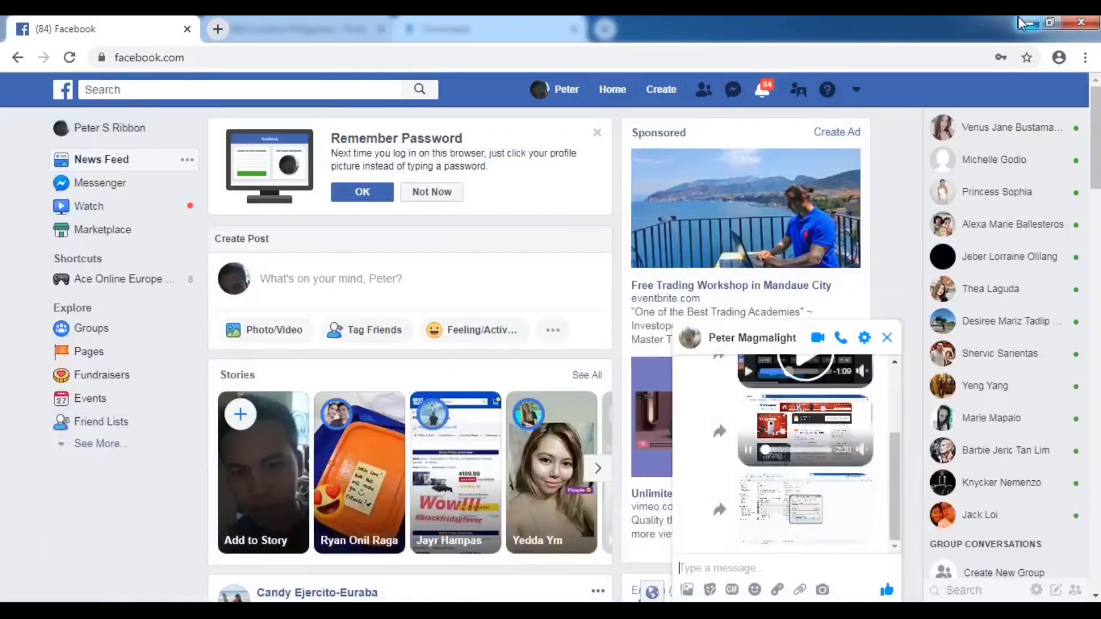
Open the Crossfire PH desktop shortcut's file location from its Properties
left_click(1020, 23)
left_click(1020, 22)
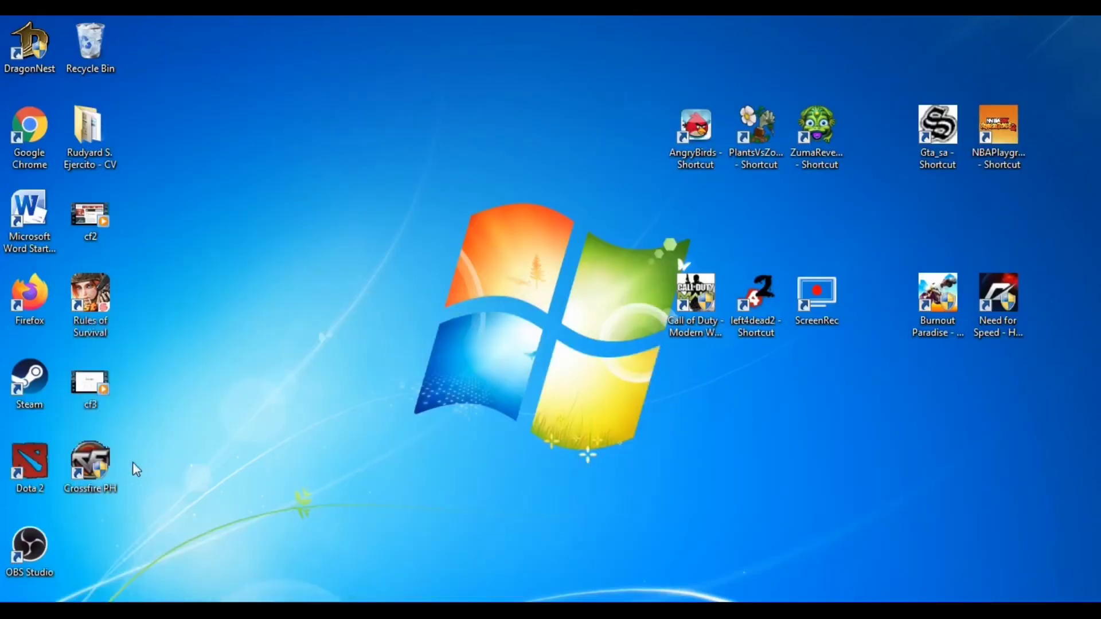
left_click(101, 467)
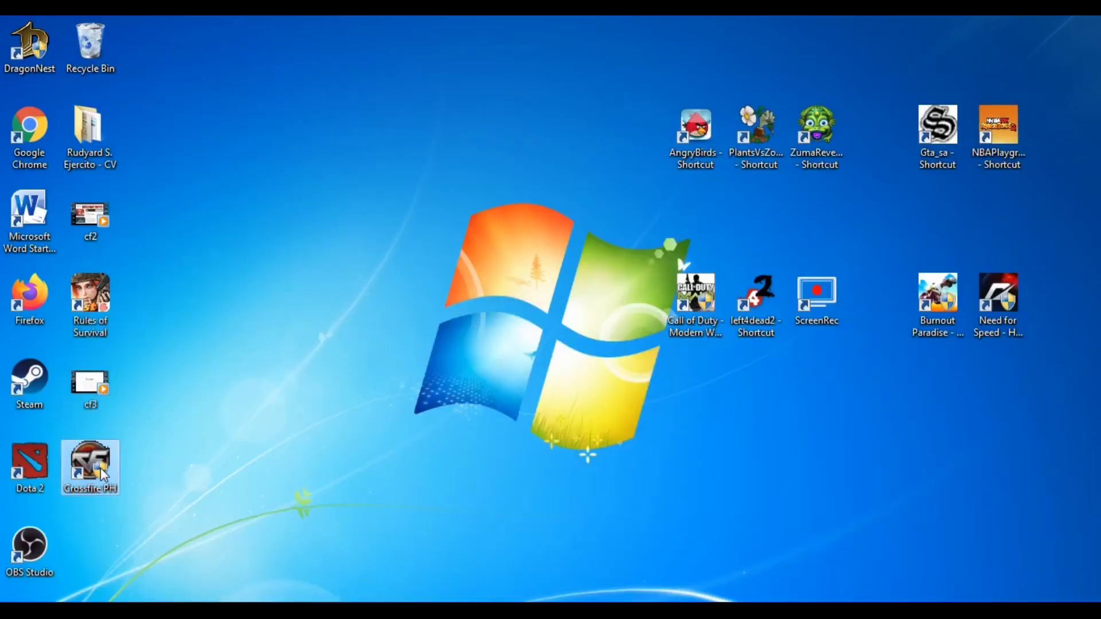
right_click(101, 466)
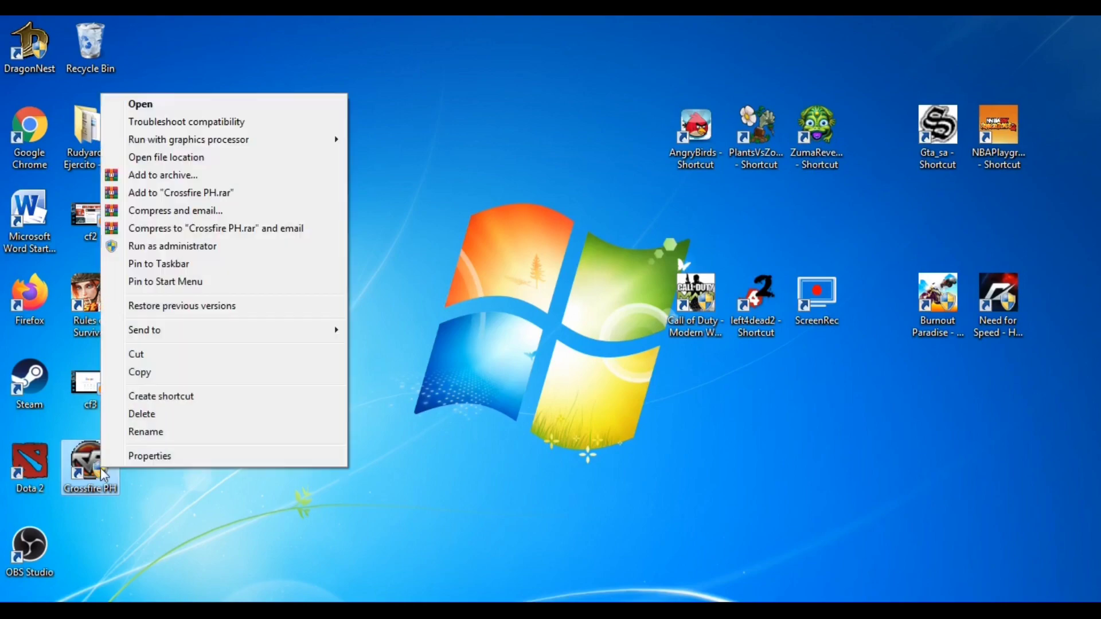
left_click(139, 455)
left_click(141, 464)
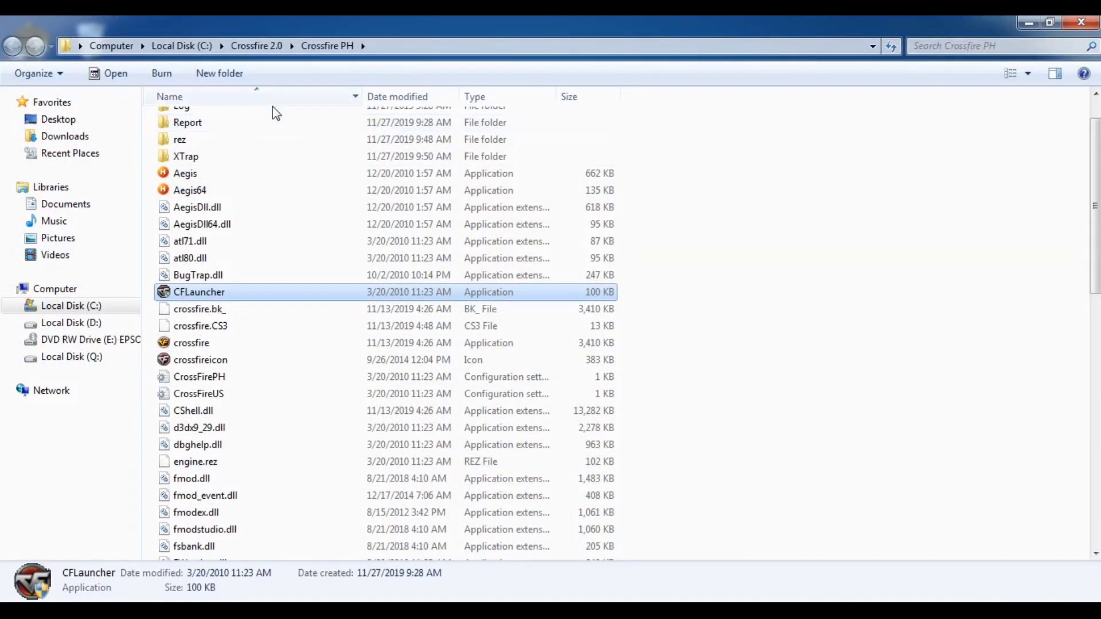
Send patcher_cf2 to the desktop as a shortcut
scroll(384, 321, "down", 1)
left_click_drag(1094, 215, 1058, 441)
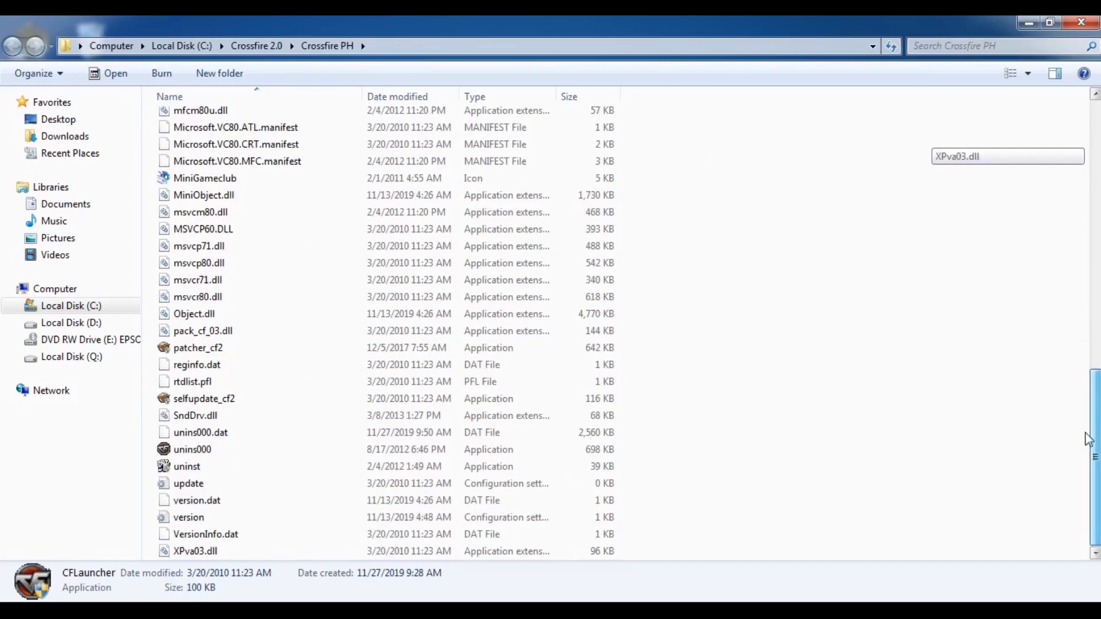
left_click(204, 348)
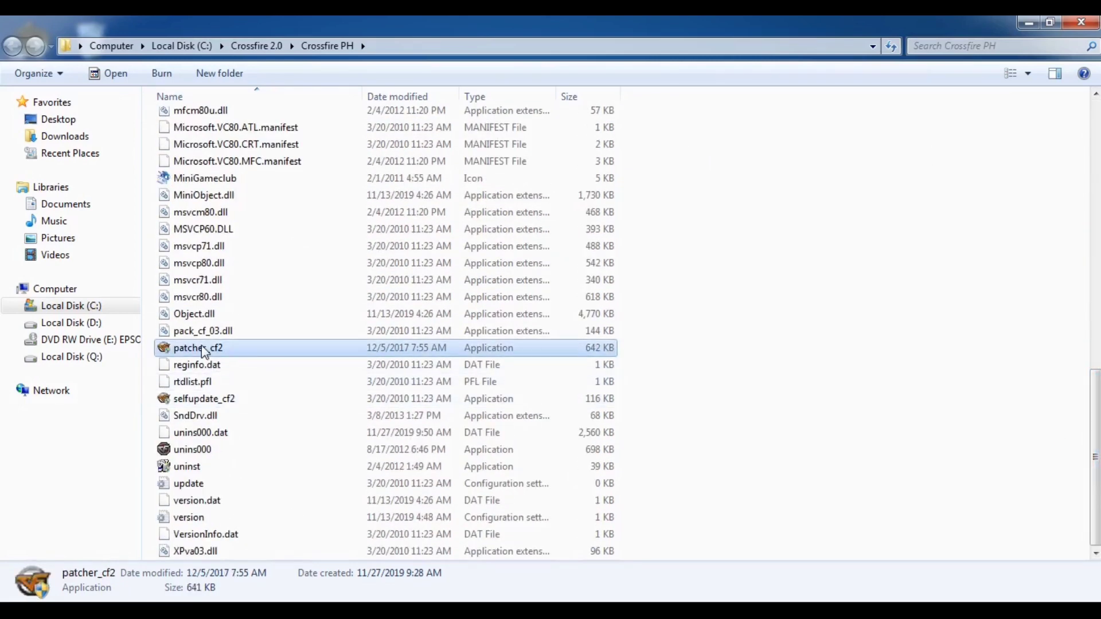
right_click(204, 351)
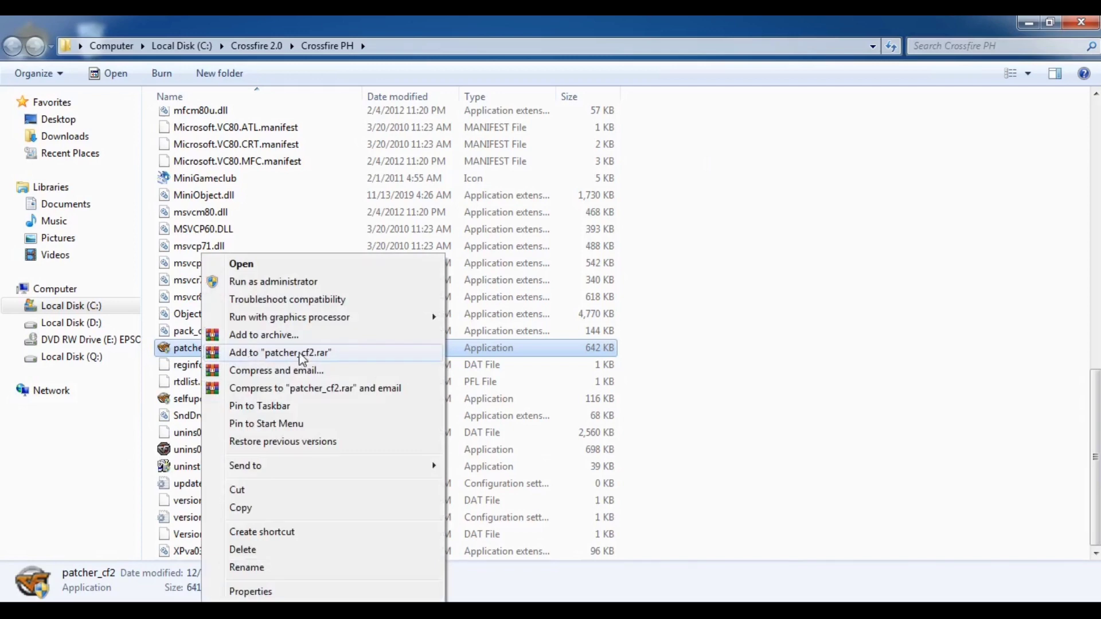
mouse_move(431, 471)
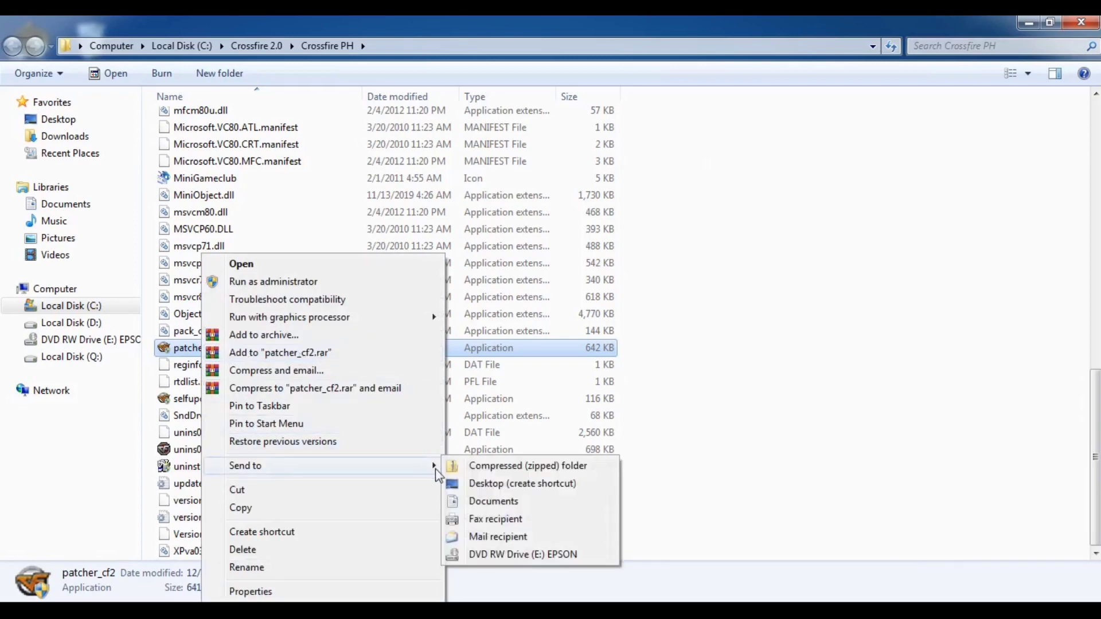
left_click(470, 485)
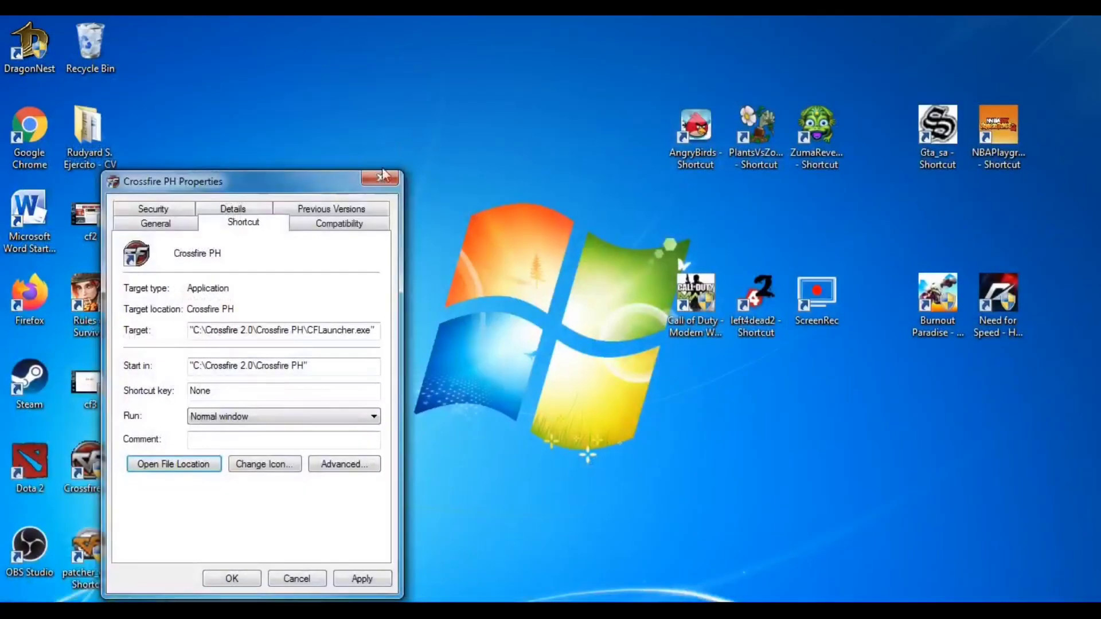
Close the Crossfire PH properties and move the patcher_cf2 shortcut to the desktop's top row
left_click(374, 180)
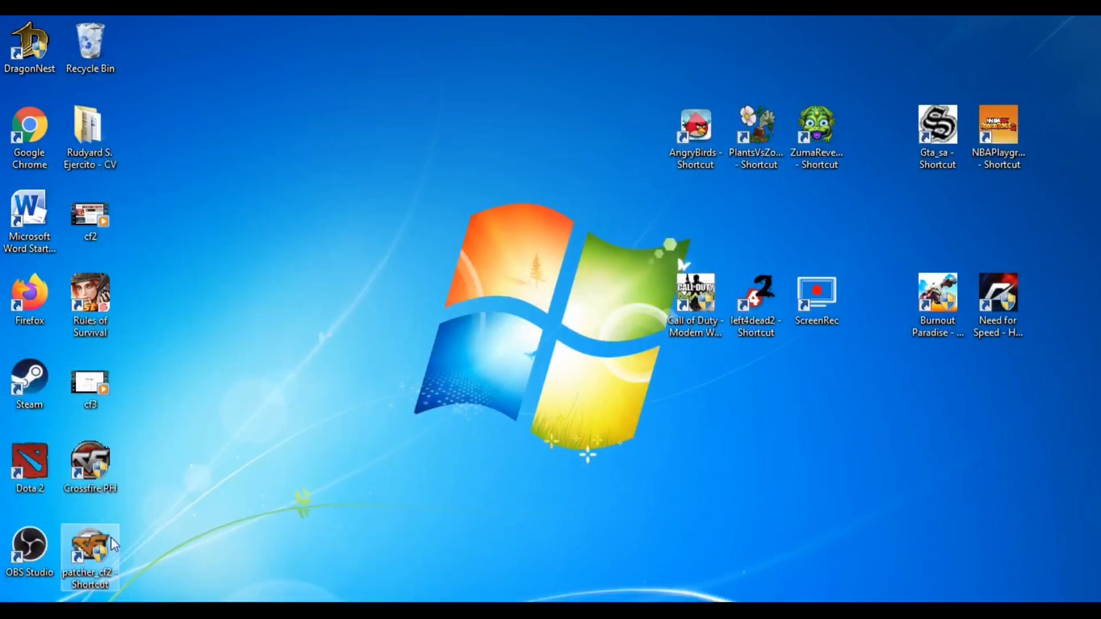
mouse_move(105, 561)
left_mouse_down()
mouse_move(131, 402)
mouse_move(135, 103)
mouse_move(175, 67)
mouse_move(156, 53)
mouse_move(109, 569)
left_mouse_up()
left_click(181, 43)
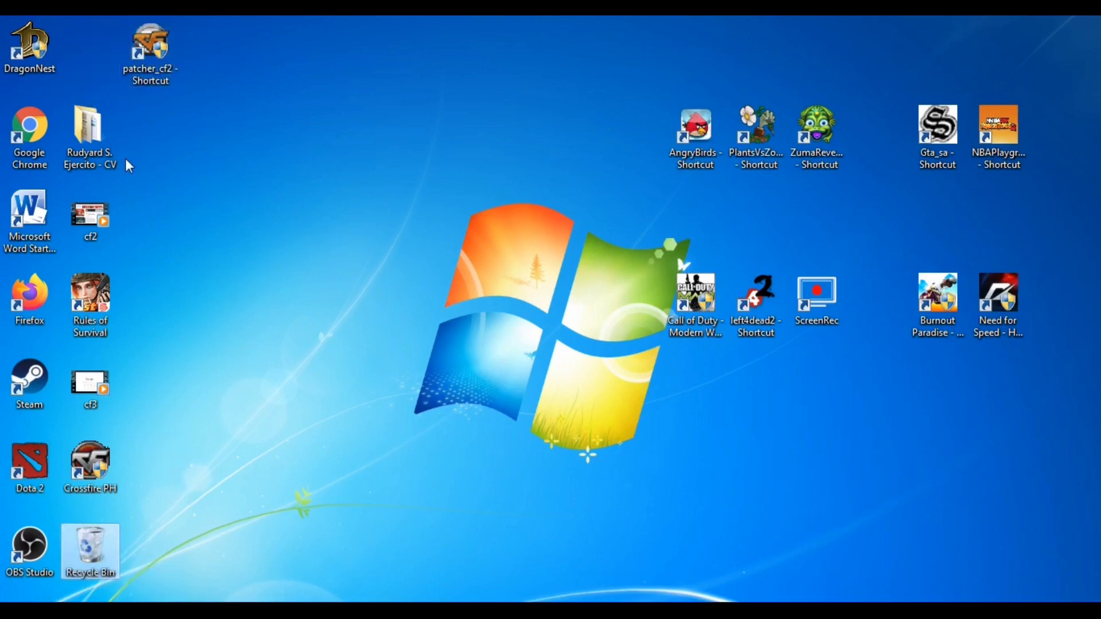
Place the patcher_cf2 shortcut beside DragonNest and refresh the desktop twice while the game check runs
left_click_drag(157, 71, 96, 71)
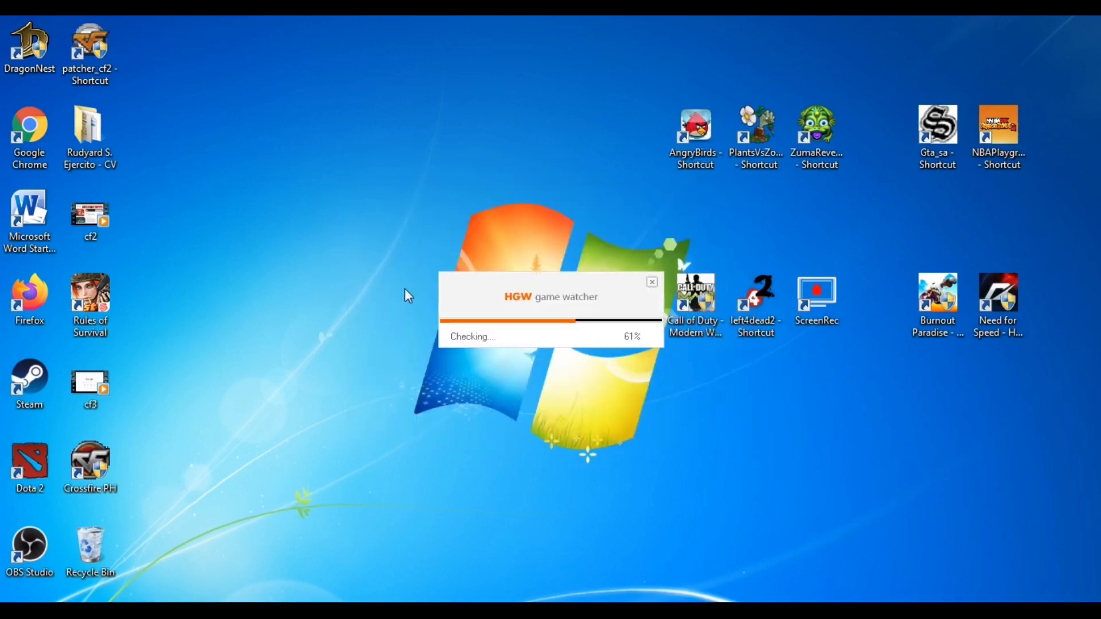
right_click(343, 171)
left_click(363, 211)
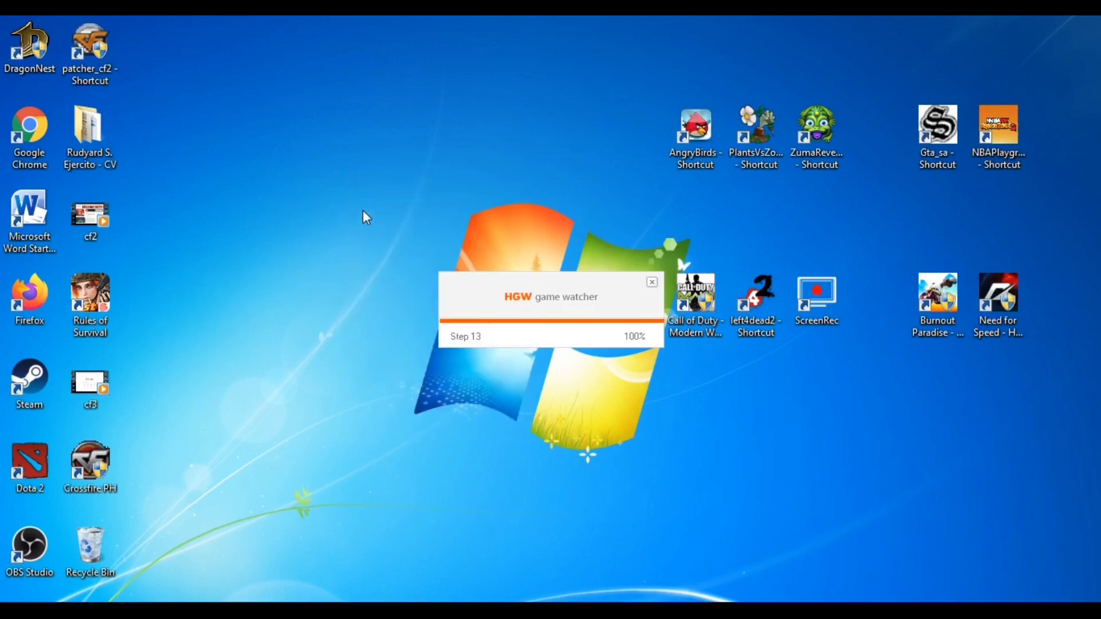
right_click(363, 212)
left_click(380, 258)
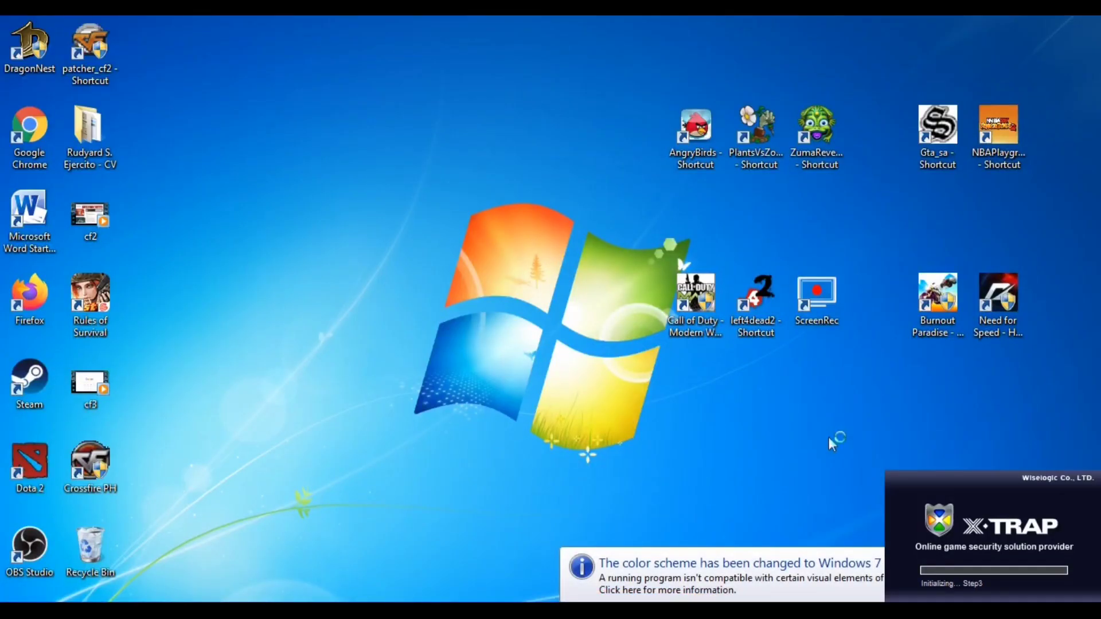
Refresh the desktop from its context menu while X-Trap downloads XTrapVa.dll
right_click(750, 395)
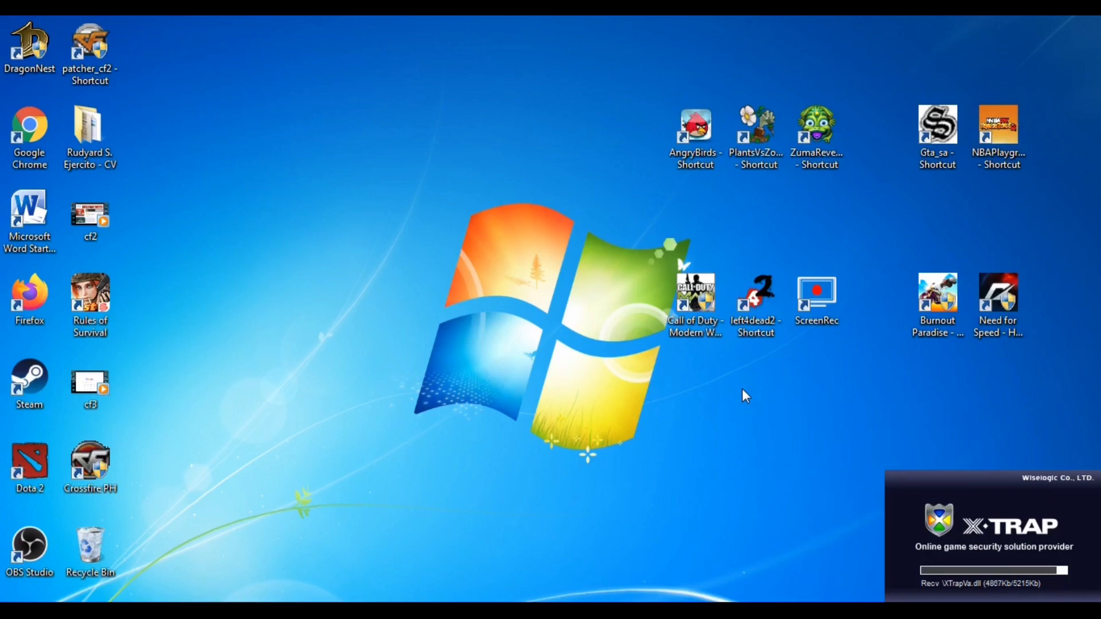
right_click(720, 394)
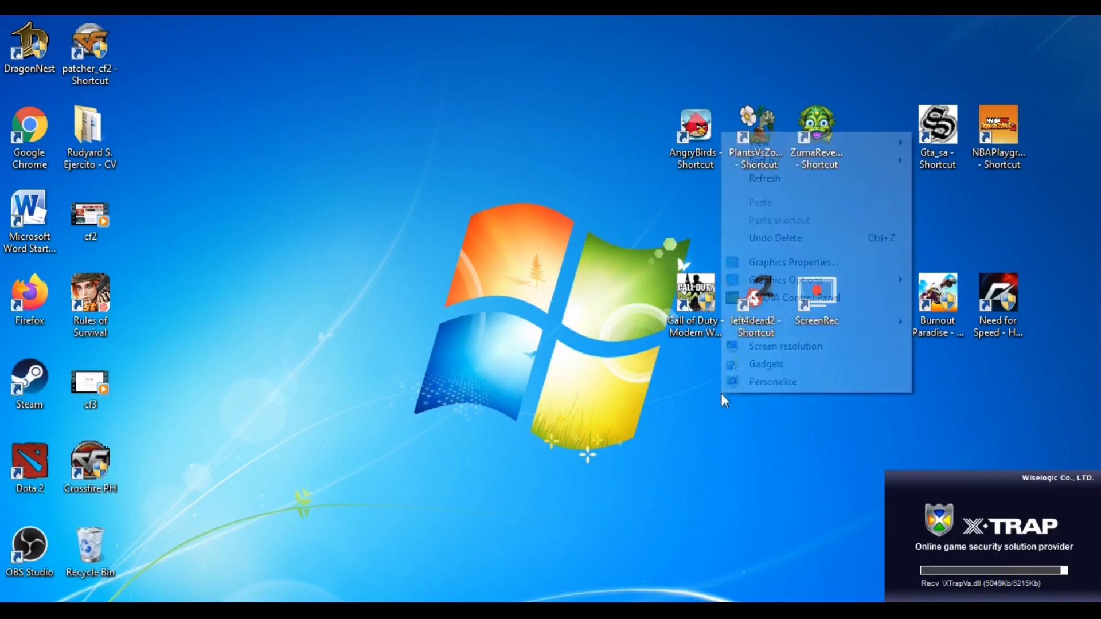
left_click(774, 180)
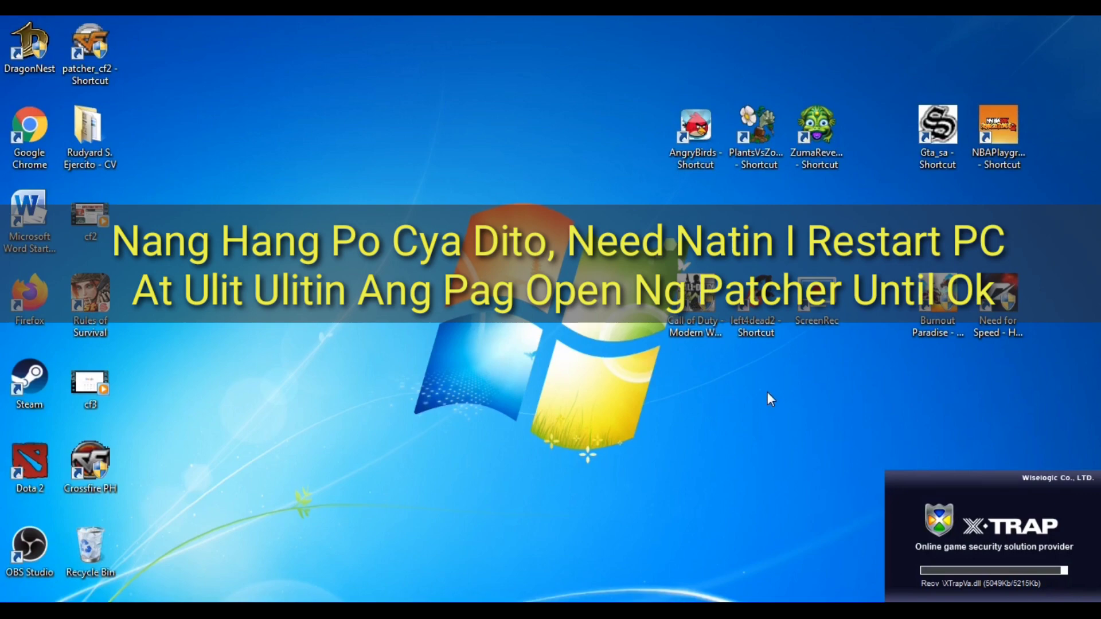
right_click(529, 86)
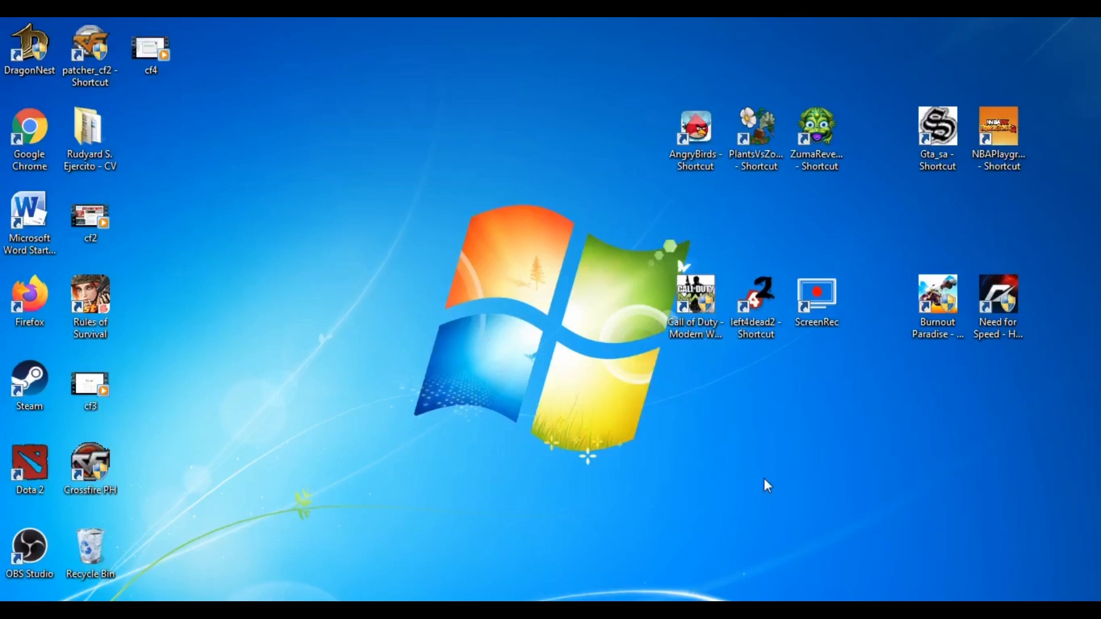
Refresh the desktop several times from its context menu
right_click(344, 155)
left_click(374, 202)
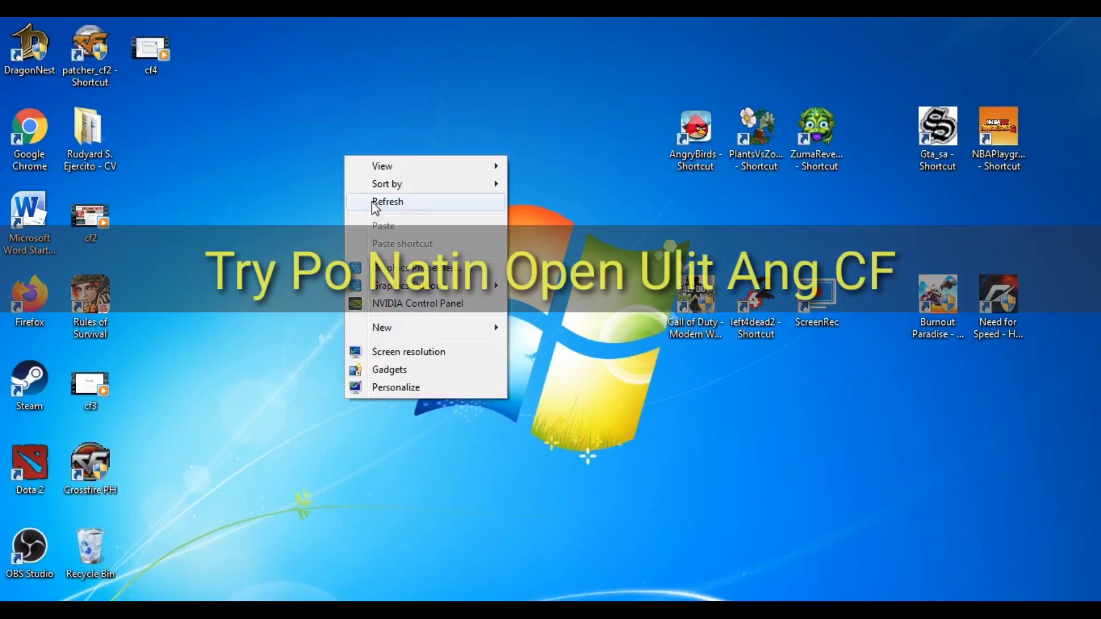
left_click(373, 203)
right_click(374, 207)
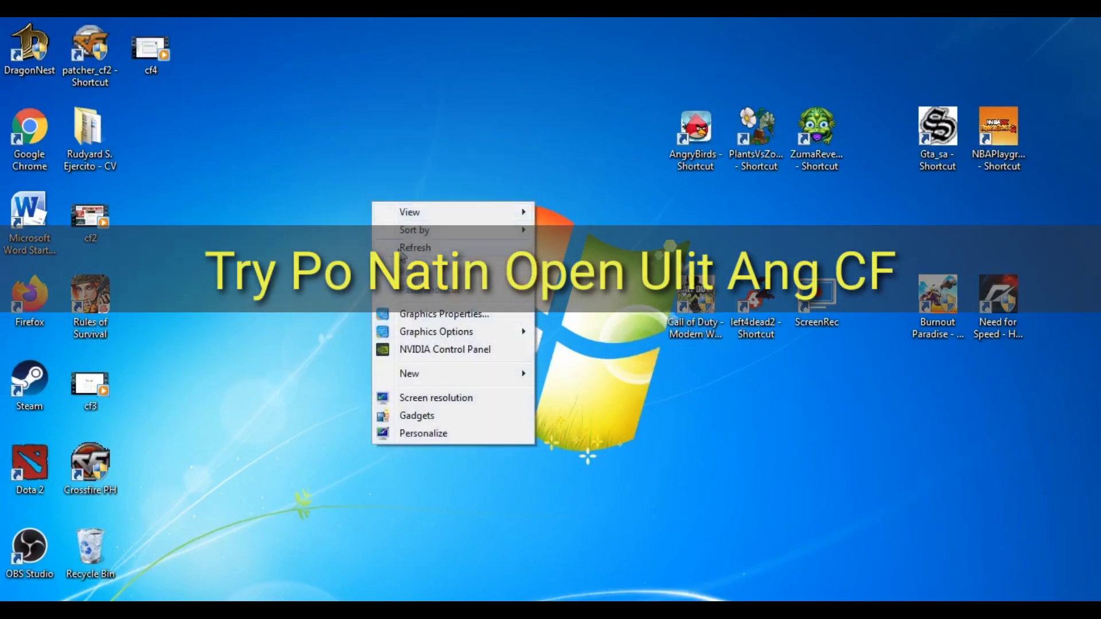
left_click(364, 213)
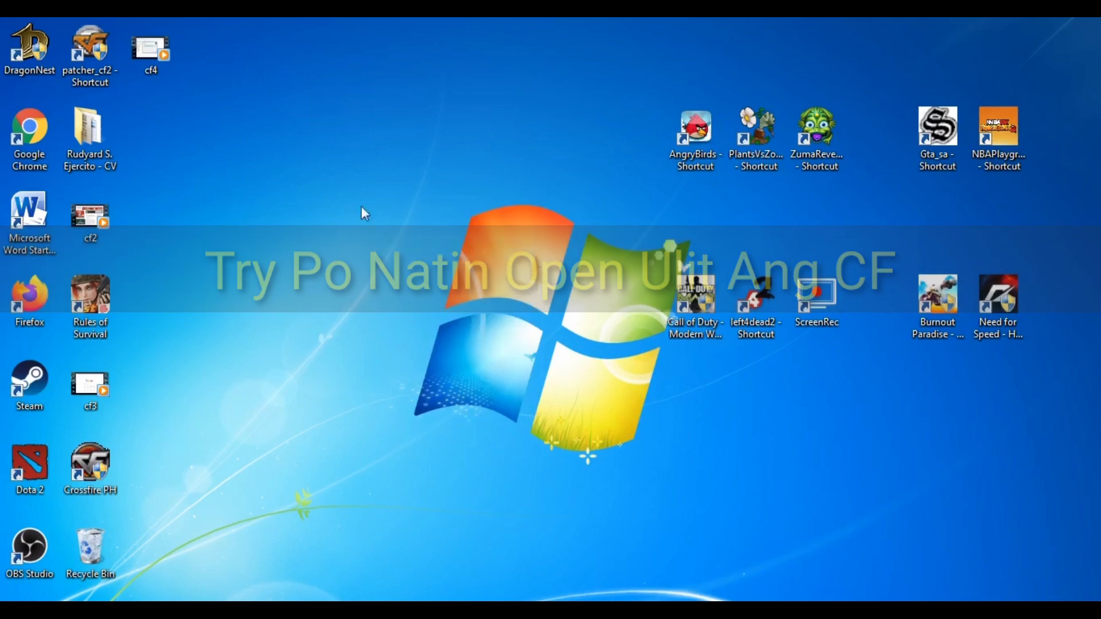
Launch patcher_cf2 - Shortcut and refresh the desktop while the HGW game watcher checks the game
double_click(98, 51)
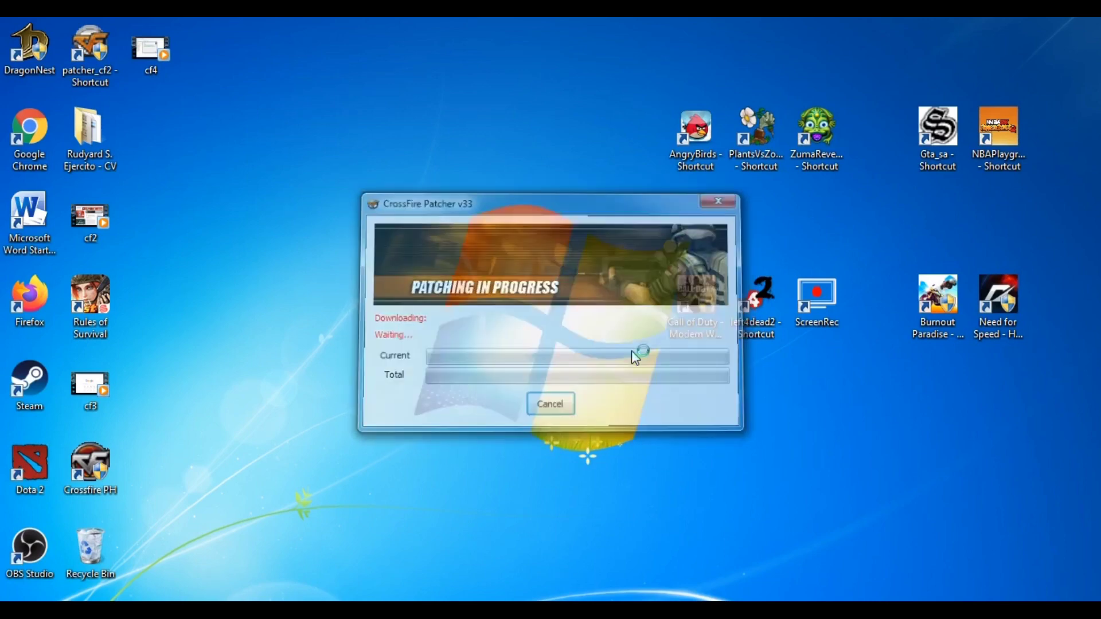
right_click(601, 201)
left_click(617, 246)
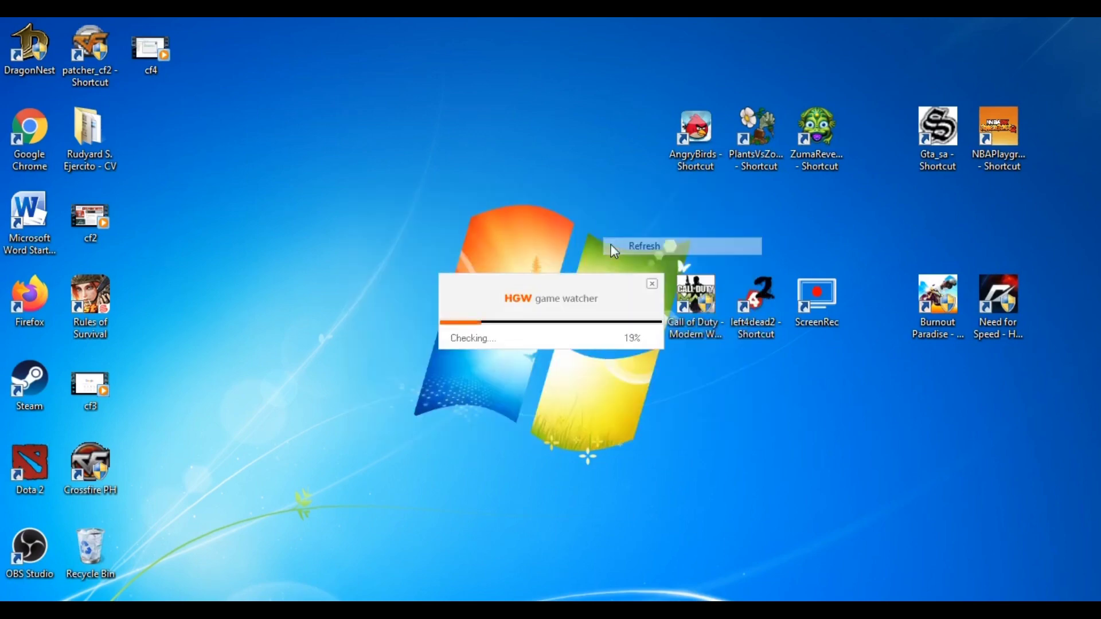